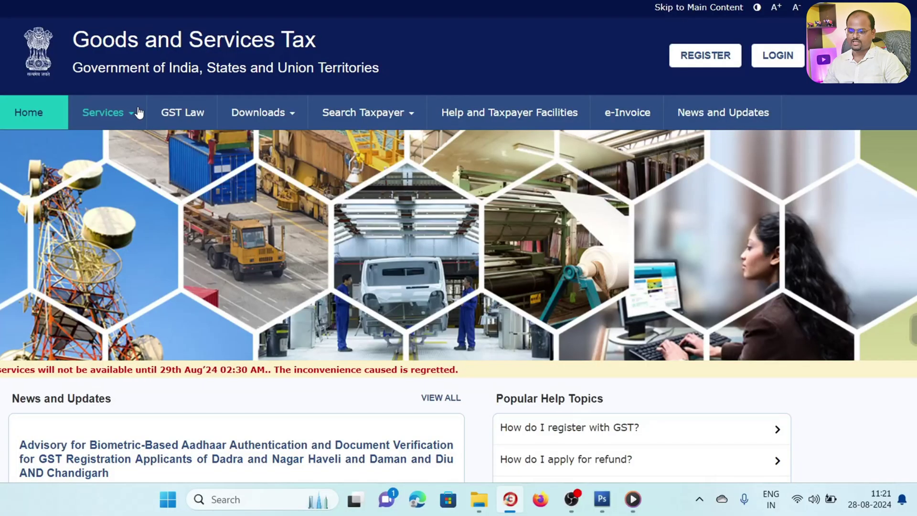
# Start a new GST registration application from Services > Registration > New Registration
pyautogui.click(136, 114)
pyautogui.moveTo(27, 145)
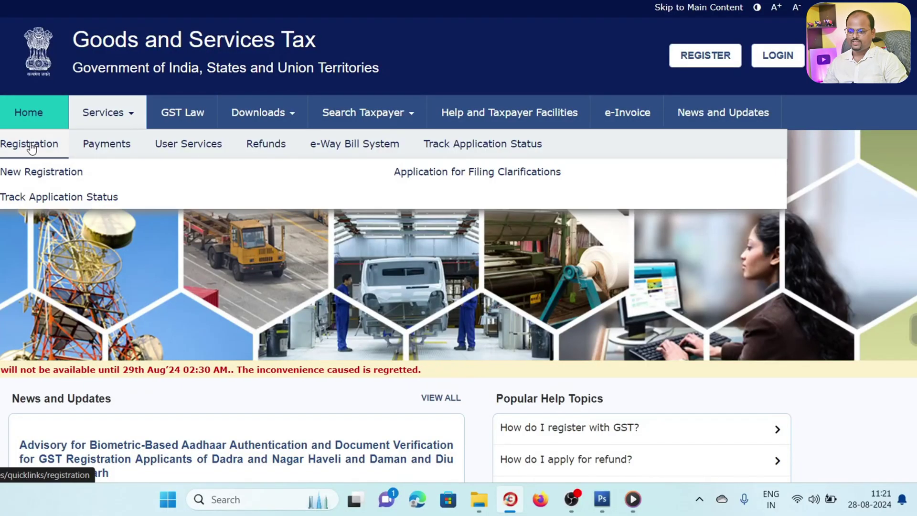
pyautogui.click(37, 173)
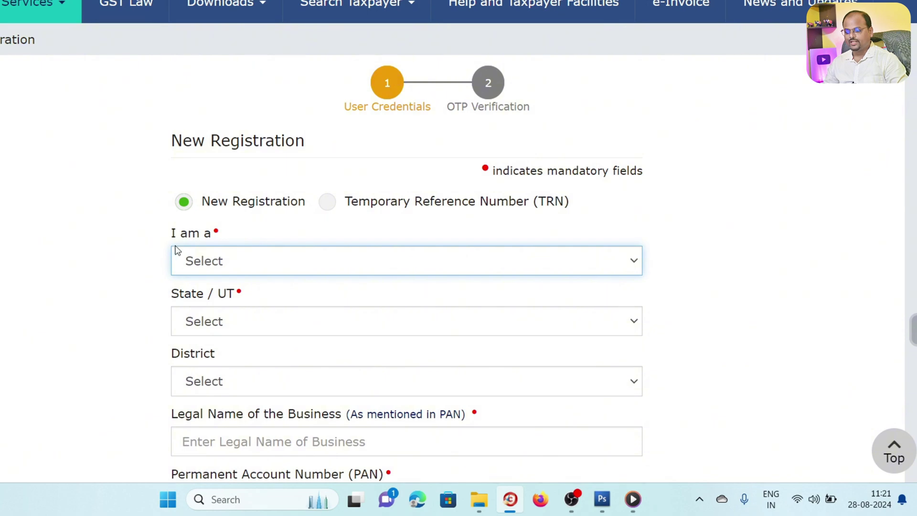
pyautogui.scroll(-1, 304, 275)
# Choose Taxpayer as applicant, Jharkhand as state and Dhanbad as district in Part A
pyautogui.click(266, 196)
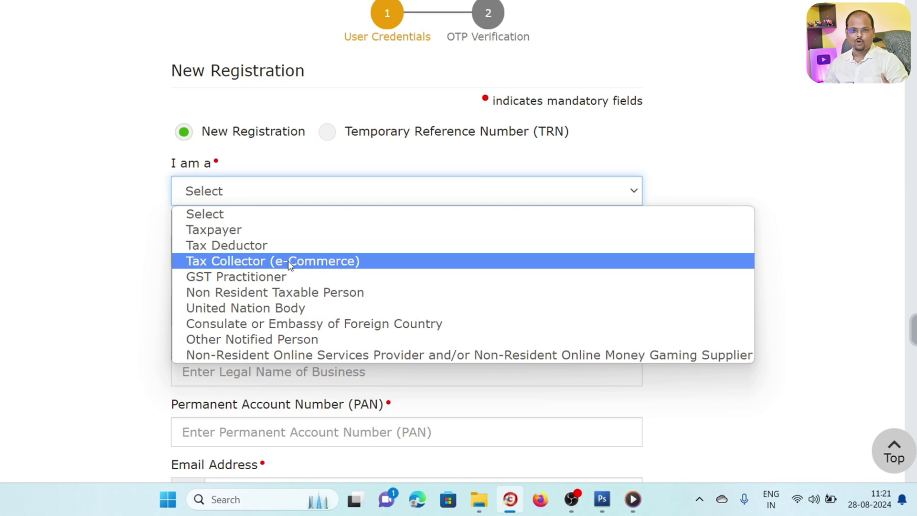
pyautogui.click(235, 234)
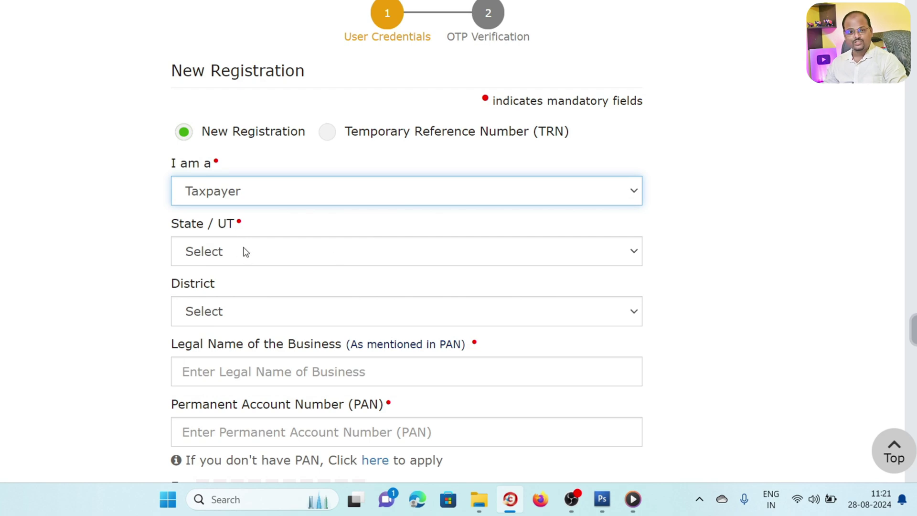
pyautogui.click(246, 252)
pyautogui.click(245, 166)
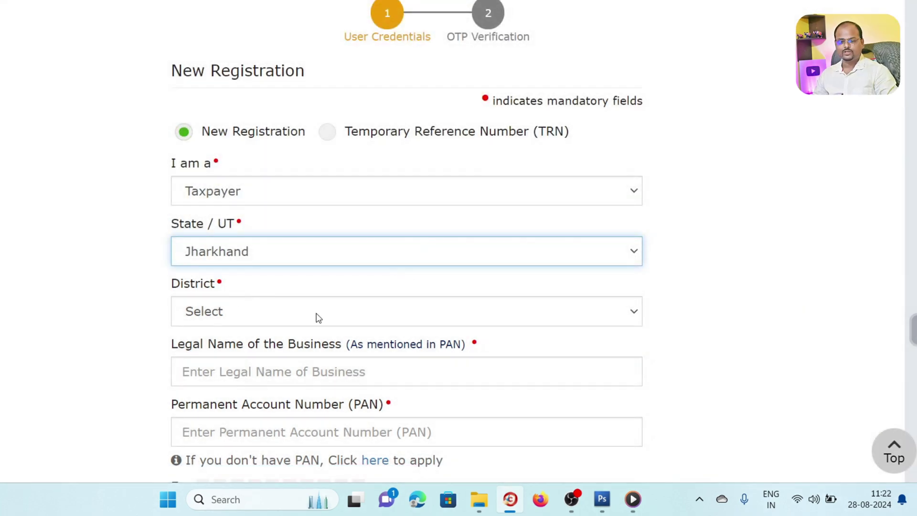
pyautogui.click(316, 316)
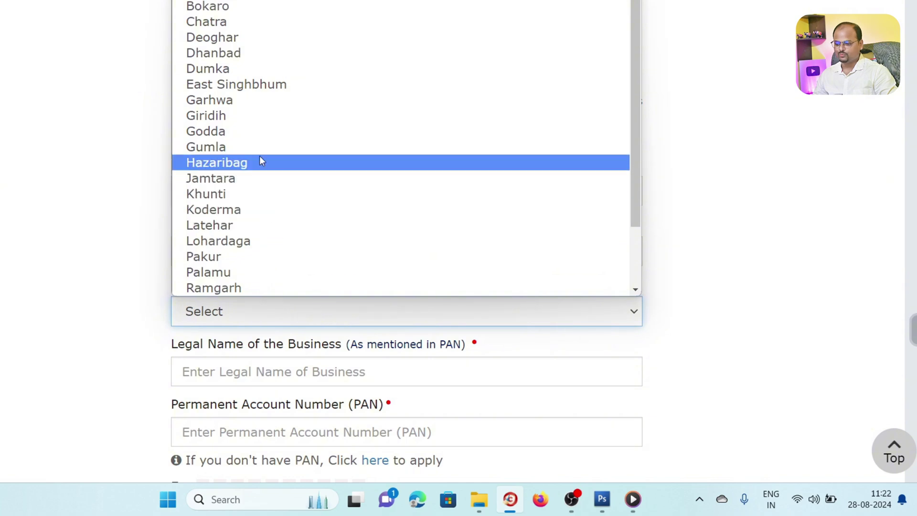
pyautogui.click(258, 52)
pyautogui.scroll(-4, 268, 211)
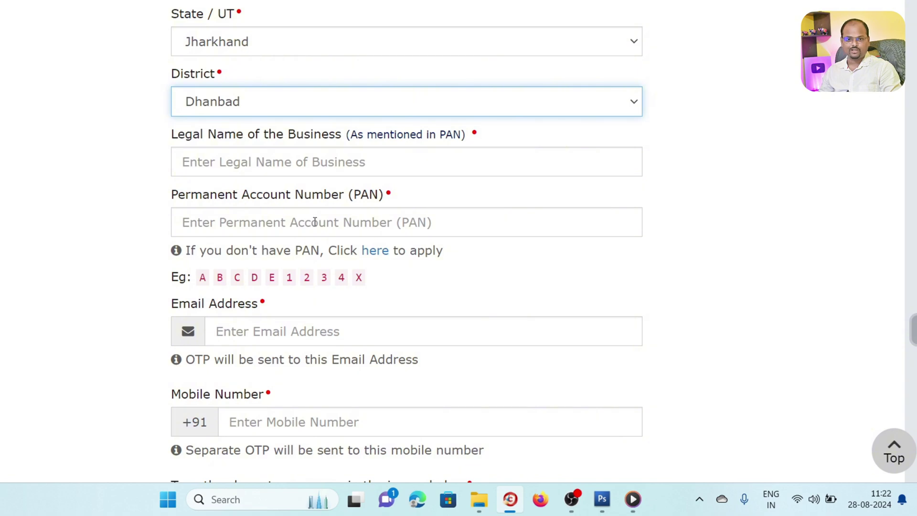
pyautogui.scroll(-1, 353, 232)
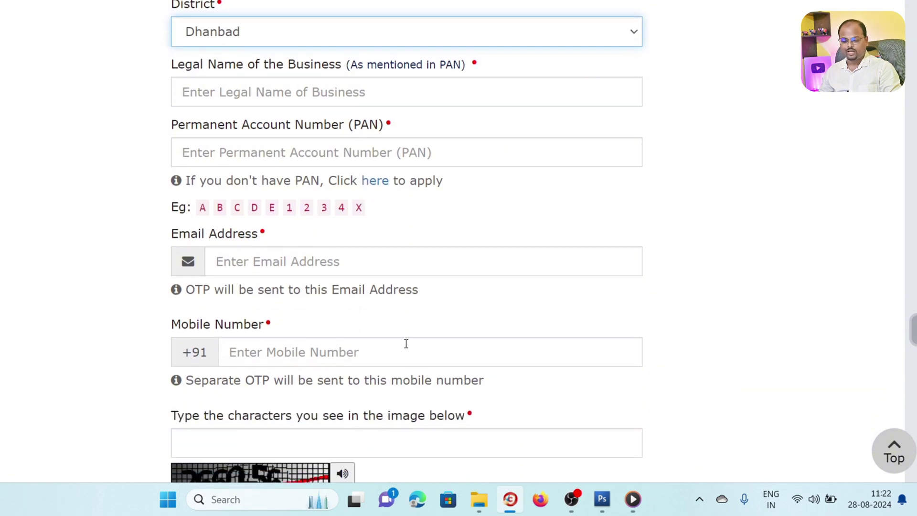
pyautogui.scroll(-2, 406, 344)
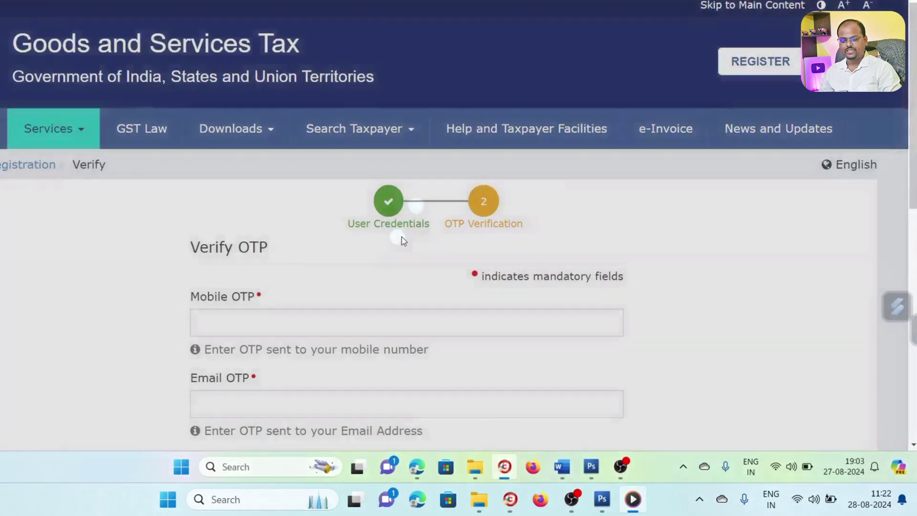
# Submit the mobile and email OTPs to complete Part A
pyautogui.scroll(-2, 402, 237)
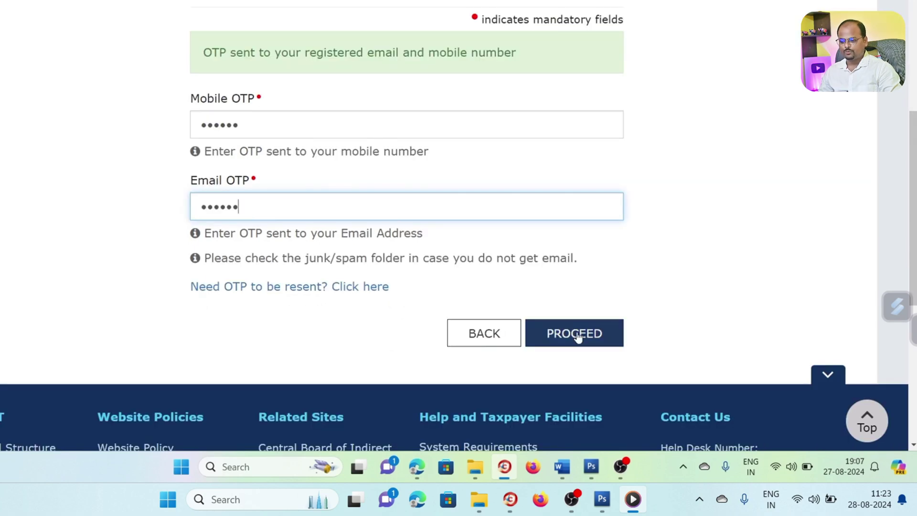
pyautogui.click(577, 334)
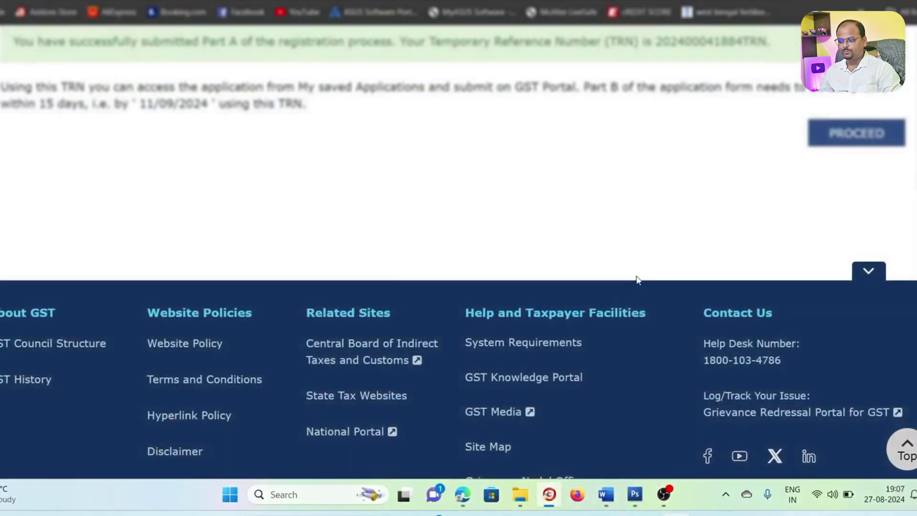
pyautogui.scroll(2, 636, 279)
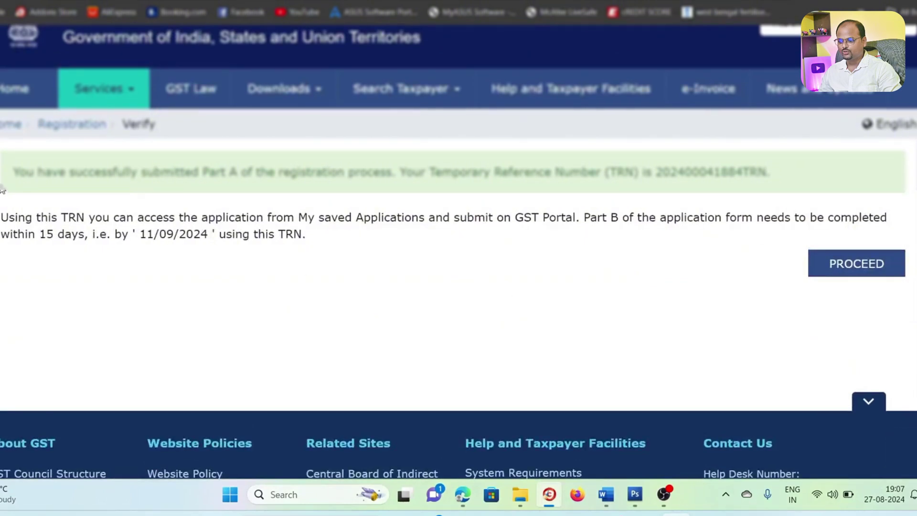
# Copy the Temporary Reference Number from the success message and screenshot the confirmation
pyautogui.moveTo(15, 174); pyautogui.dragTo(767, 174)
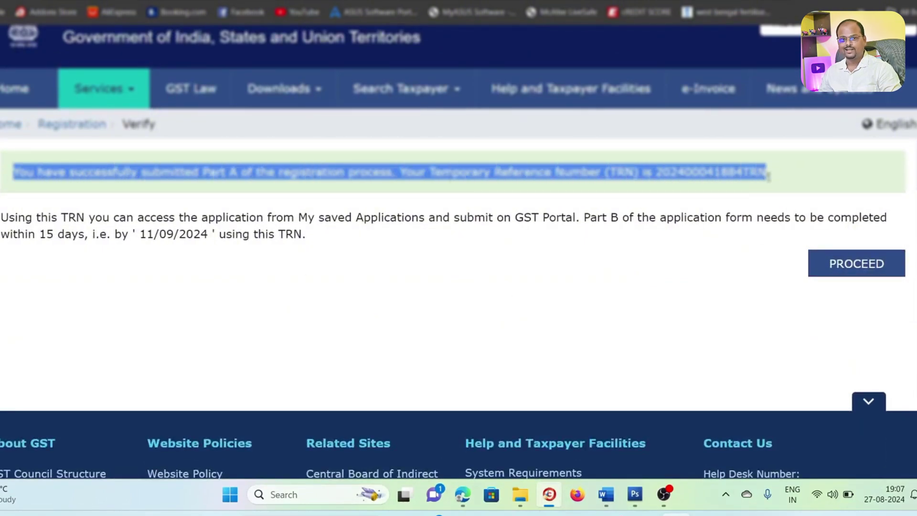
pyautogui.click(725, 239)
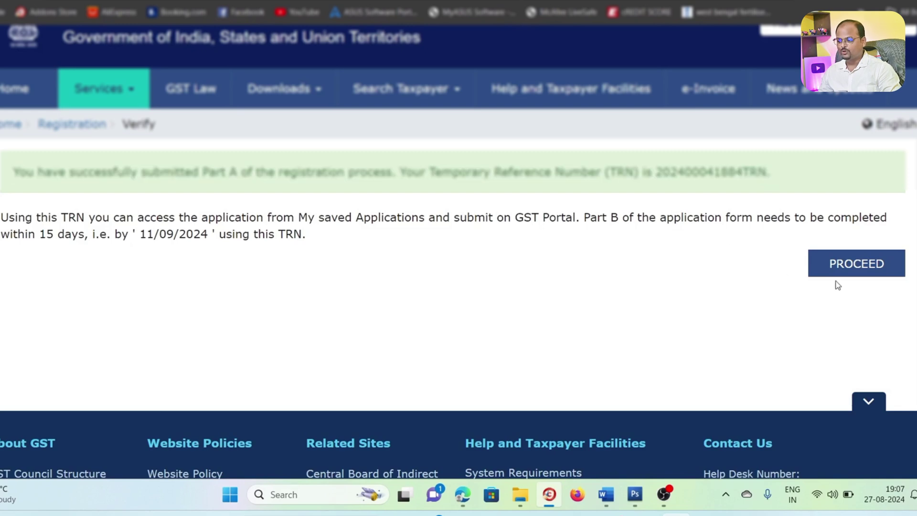
pyautogui.moveTo(767, 172); pyautogui.dragTo(655, 172)
pyautogui.hotkey('ctrl', 'c')
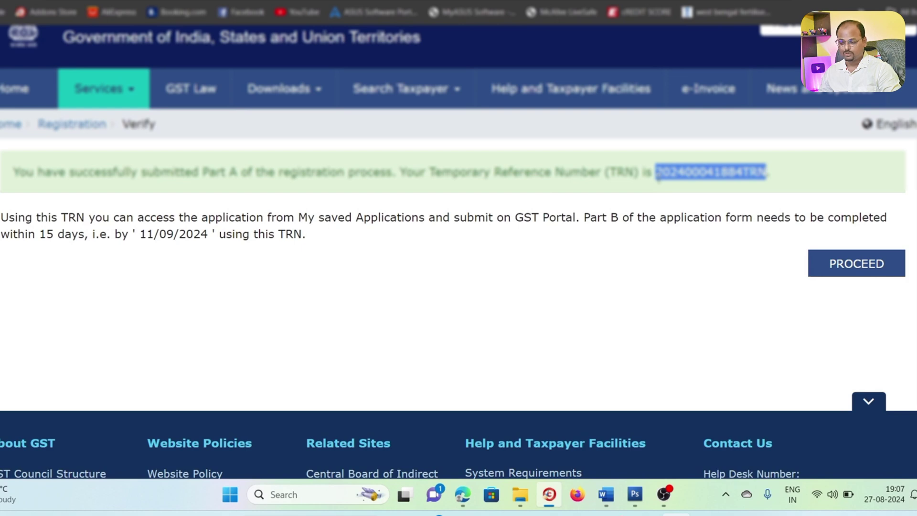
pyautogui.click(627, 284)
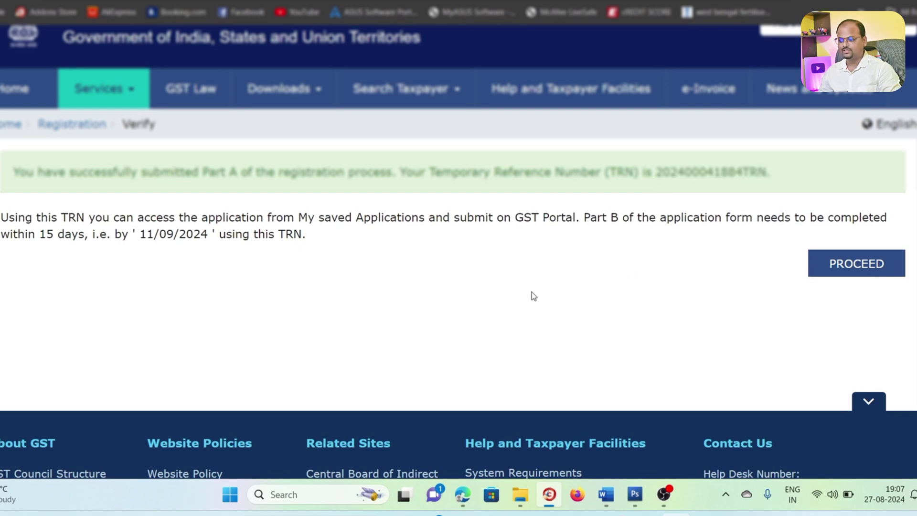
pyautogui.press('super+shift+s')
pyautogui.moveTo(0, 109); pyautogui.dragTo(911, 305)
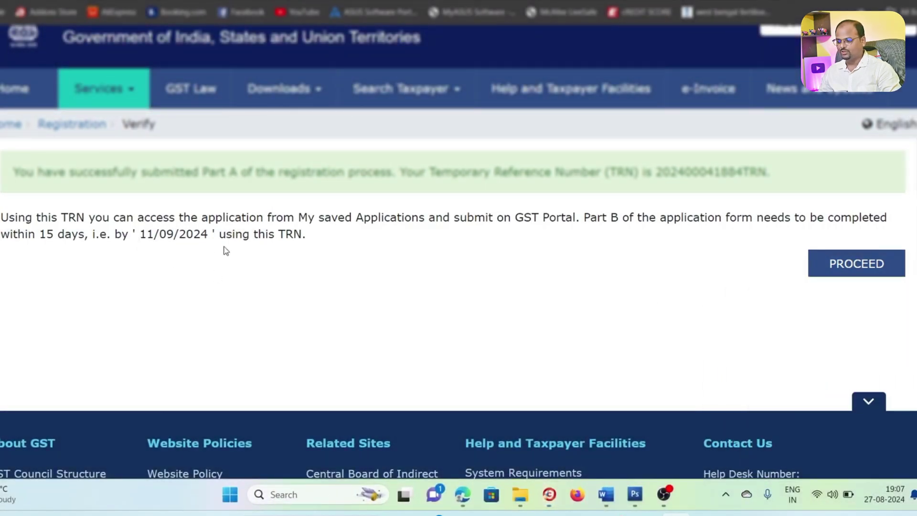
# Sign in with the pasted TRN and captcha 206161, then verify the OTP
pyautogui.click(858, 270)
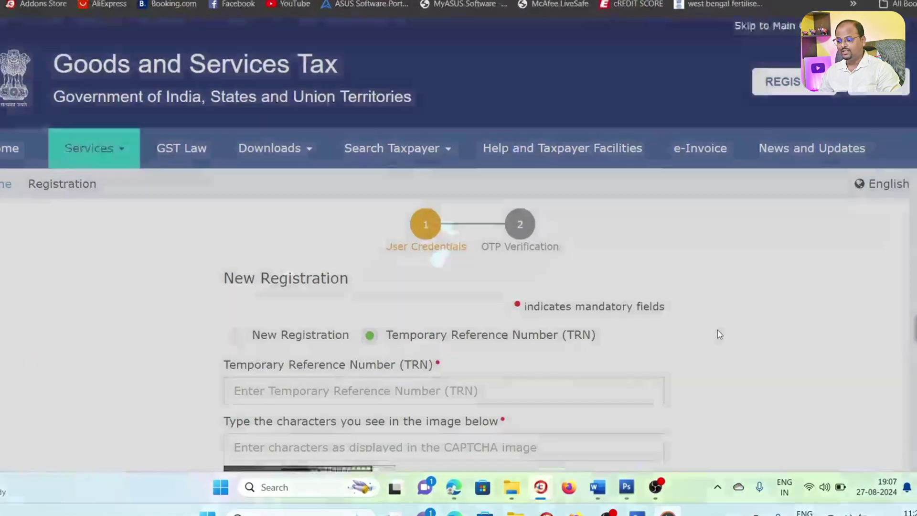
pyautogui.scroll(-3, 717, 330)
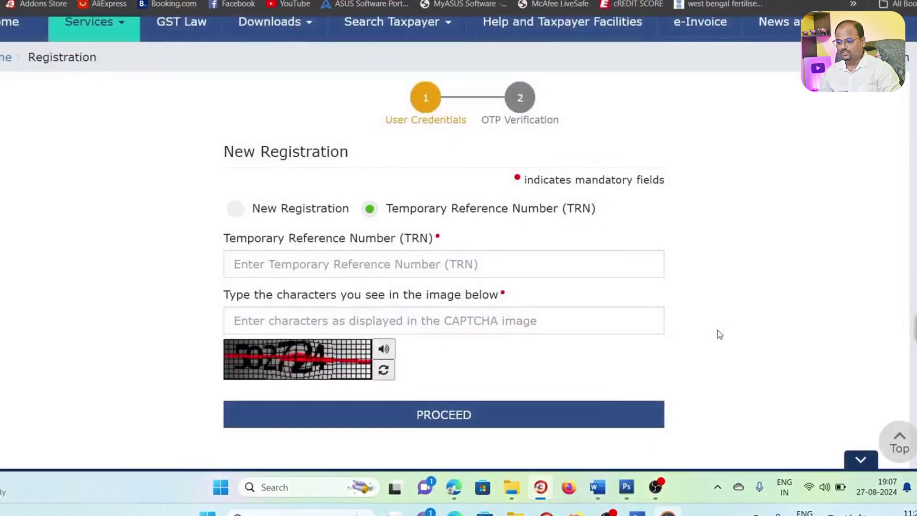
pyautogui.click(386, 271)
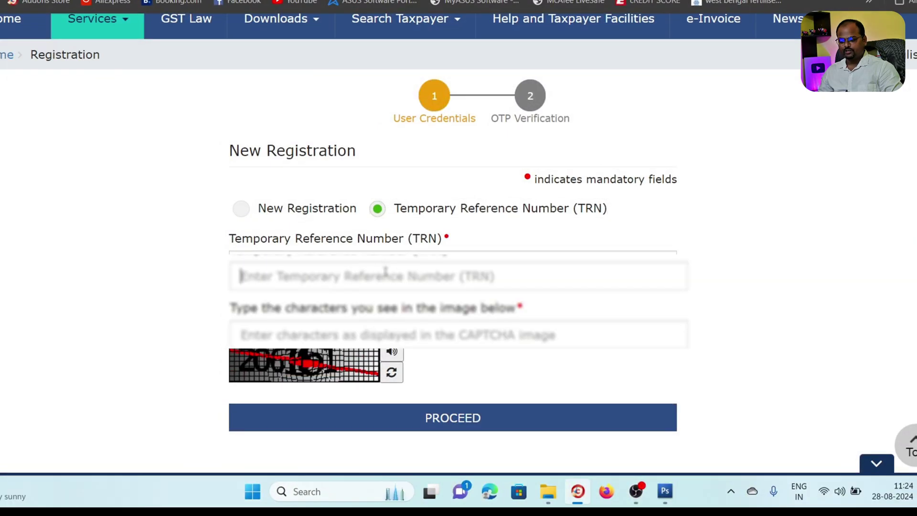
pyautogui.hotkey('ctrl', 'v')
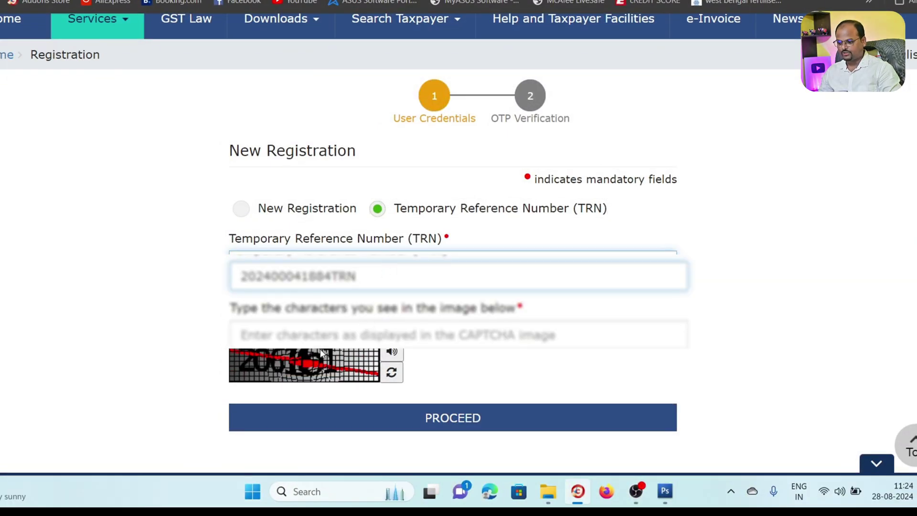
pyautogui.click(324, 335)
pyautogui.write('2')
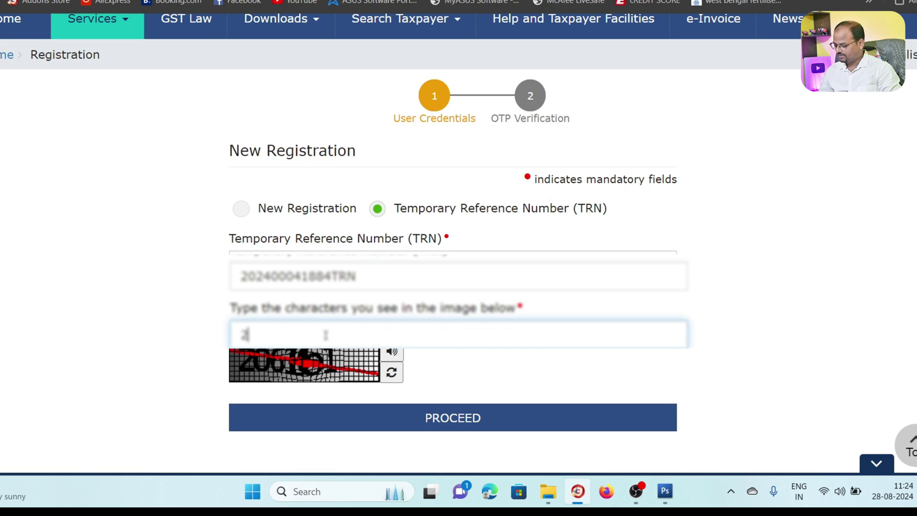
pyautogui.write('06161')
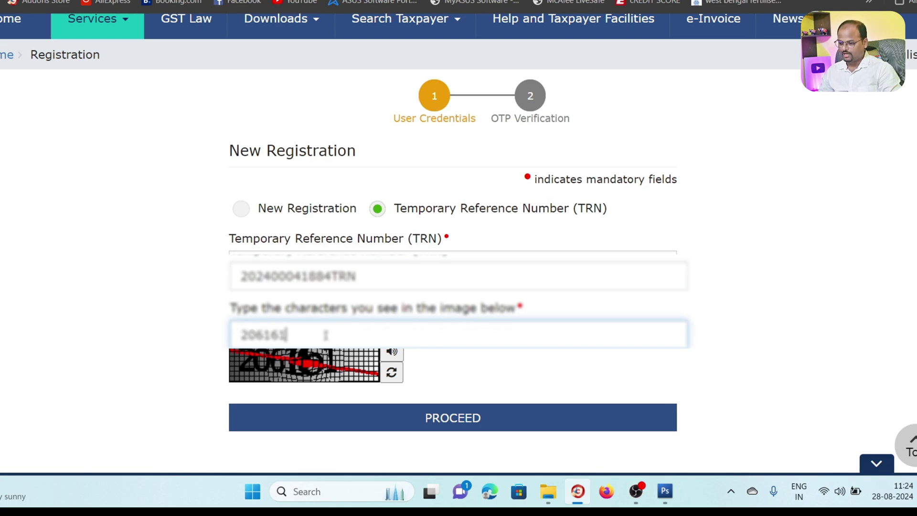
pyautogui.click(451, 410)
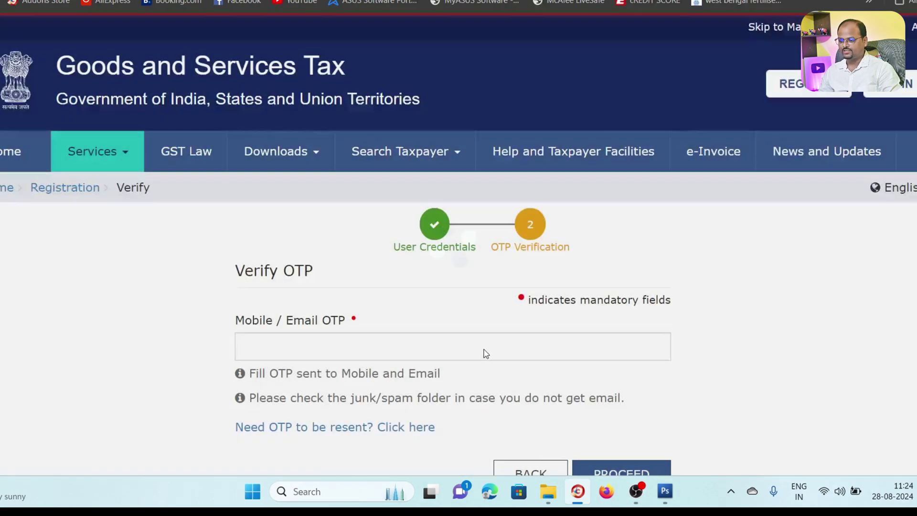
pyautogui.scroll(-1, 470, 316)
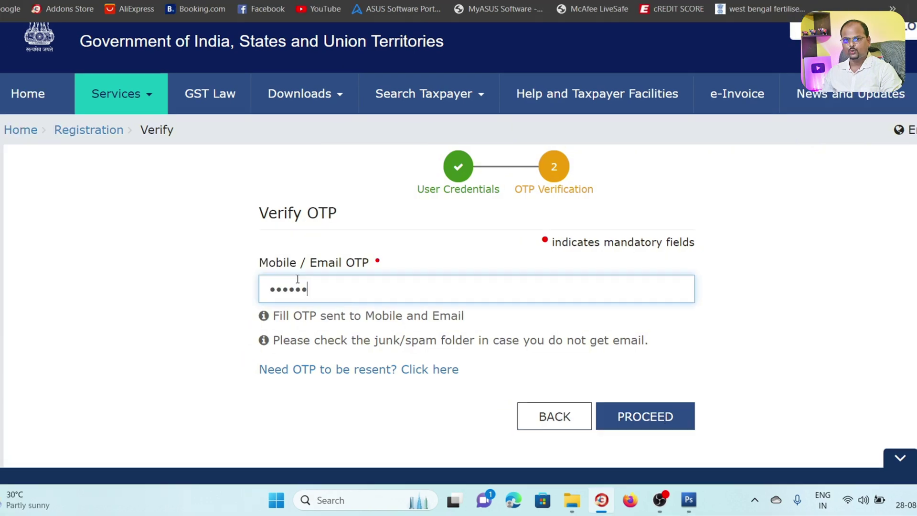
pyautogui.click(641, 411)
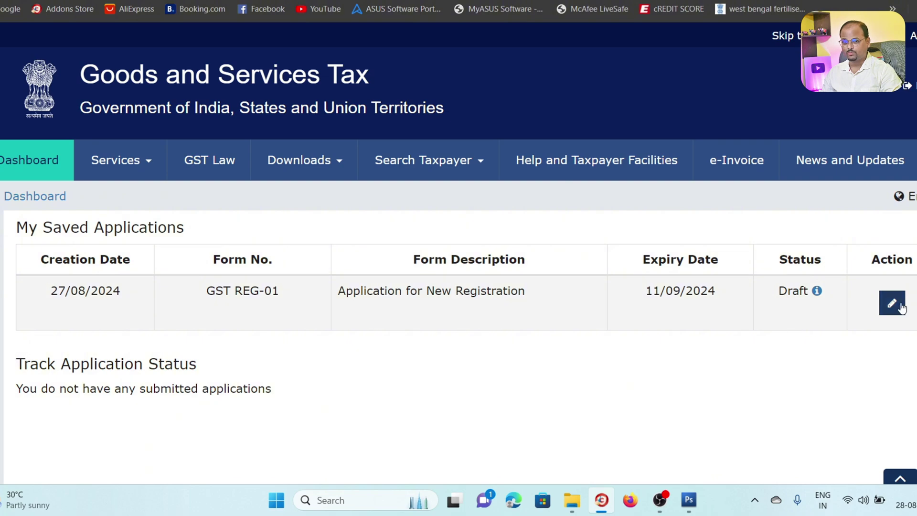
# Open the draft REG-01 and set constitution to Proprietorship and reason to Voluntary Basis
pyautogui.click(901, 305)
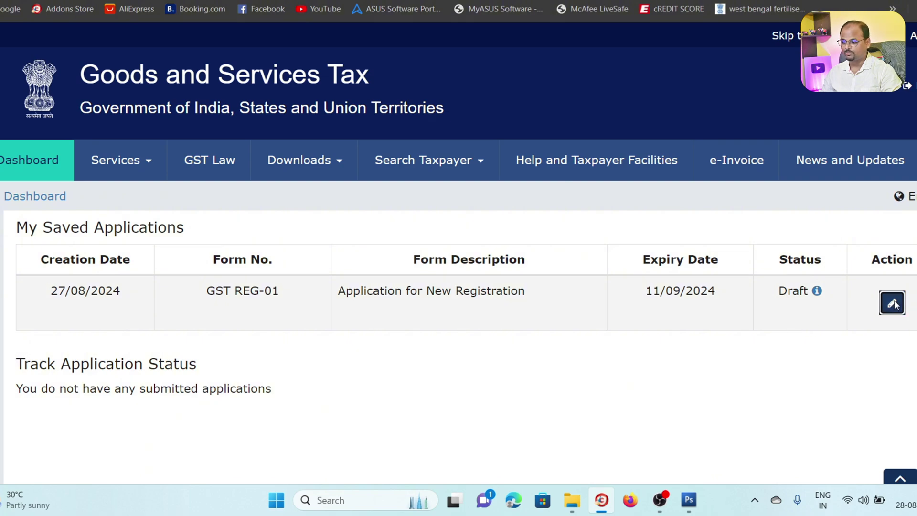
pyautogui.scroll(-5, 434, 307)
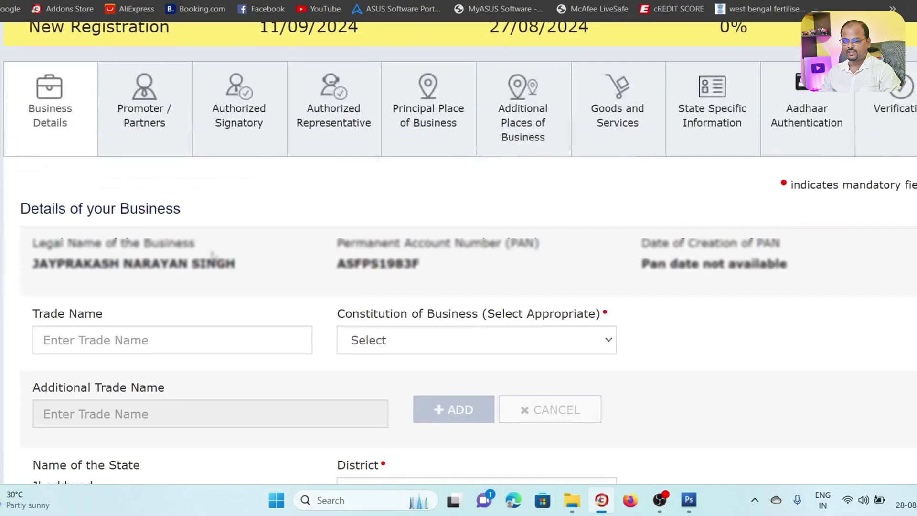
pyautogui.scroll(-2, 143, 330)
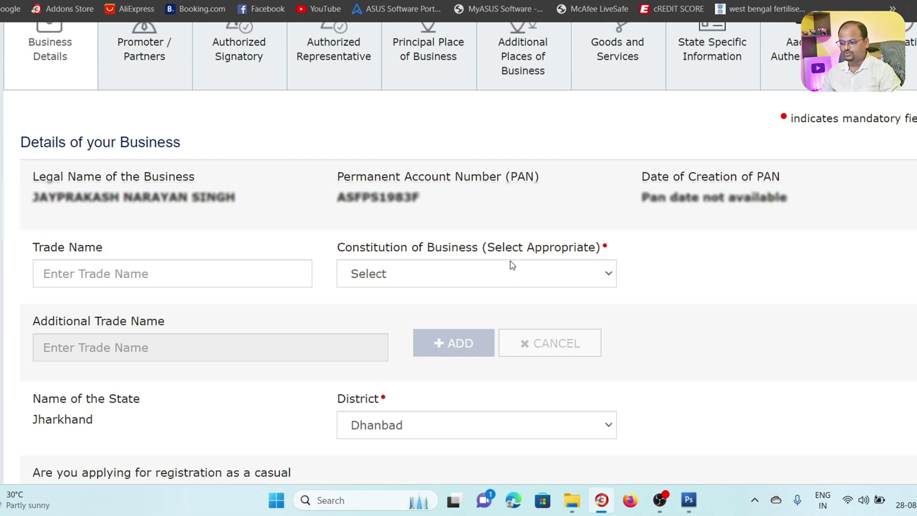
pyautogui.click(483, 275)
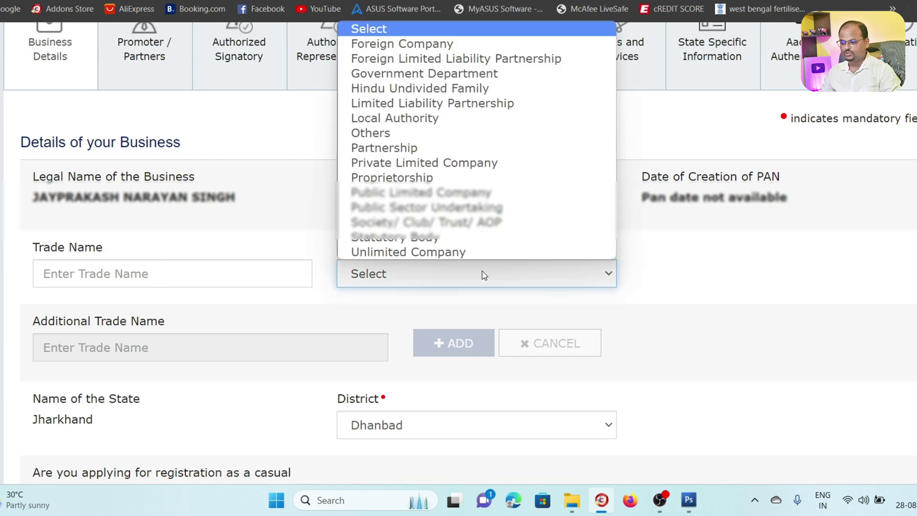
pyautogui.click(443, 179)
pyautogui.scroll(-8, 217, 247)
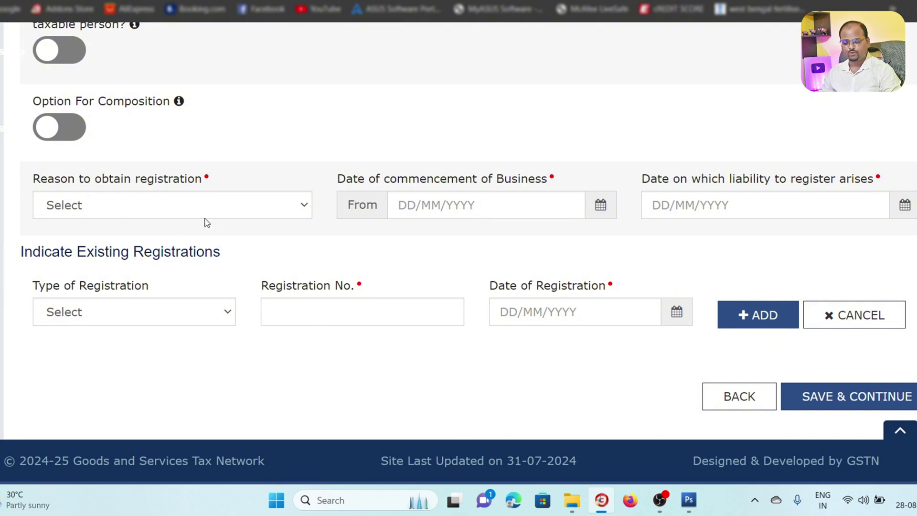
pyautogui.click(215, 206)
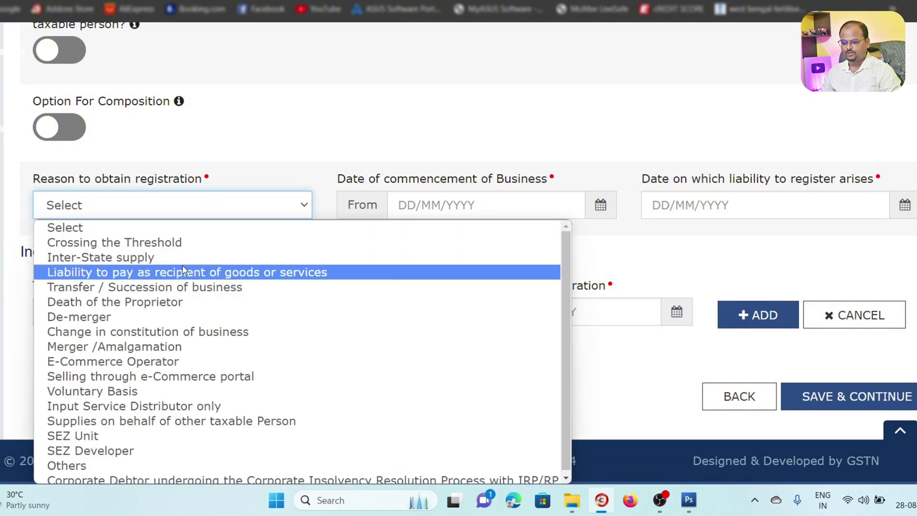
pyautogui.click(165, 398)
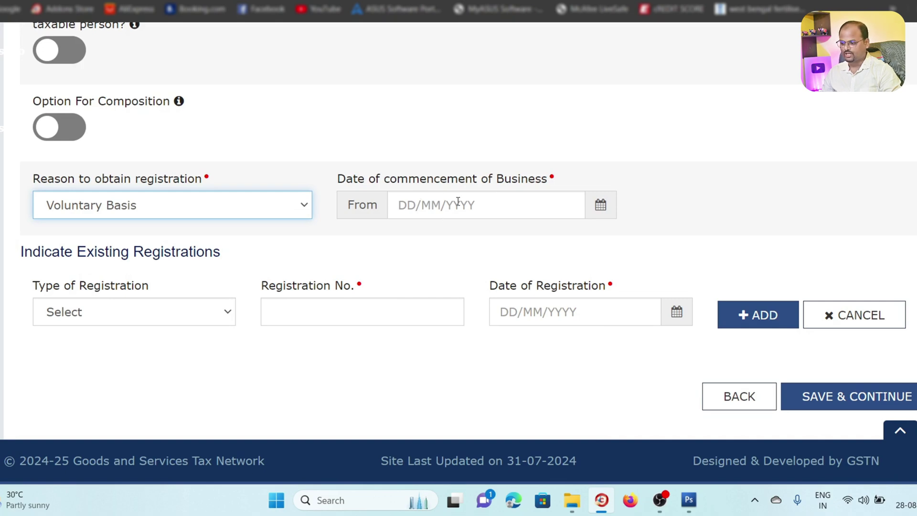
pyautogui.click(164, 312)
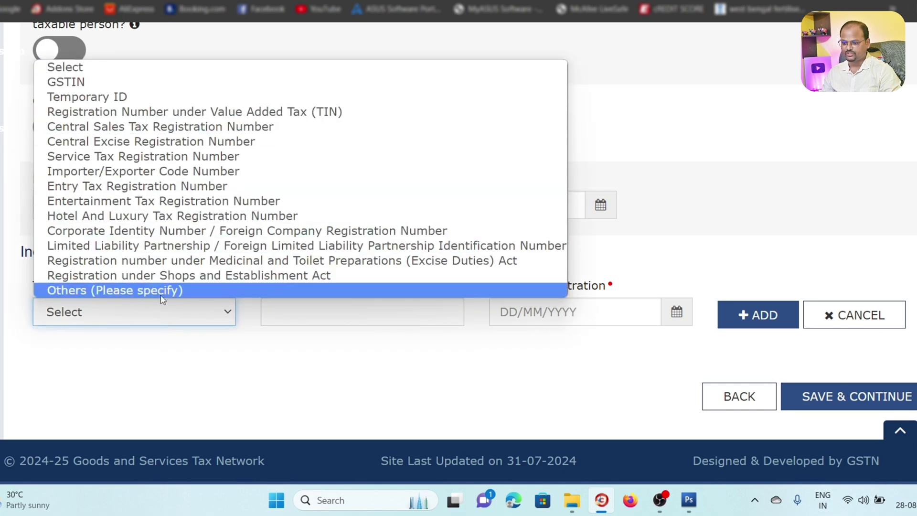
pyautogui.click(185, 402)
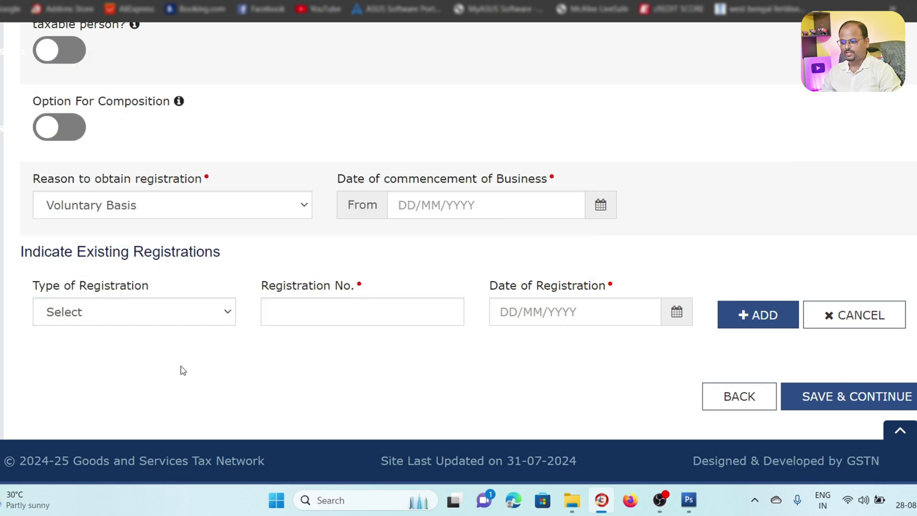
# Save the business details and continue to the Promoter / Partners page
pyautogui.click(841, 406)
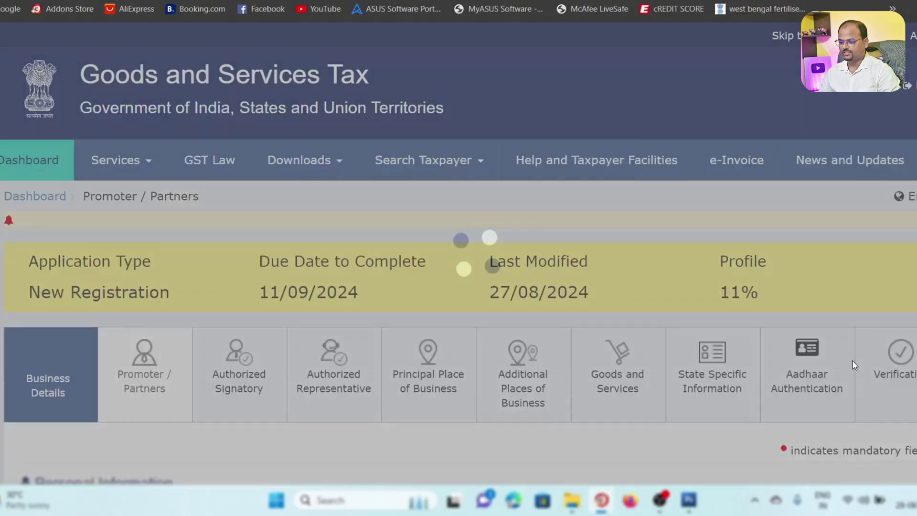
pyautogui.scroll(-5, 169, 319)
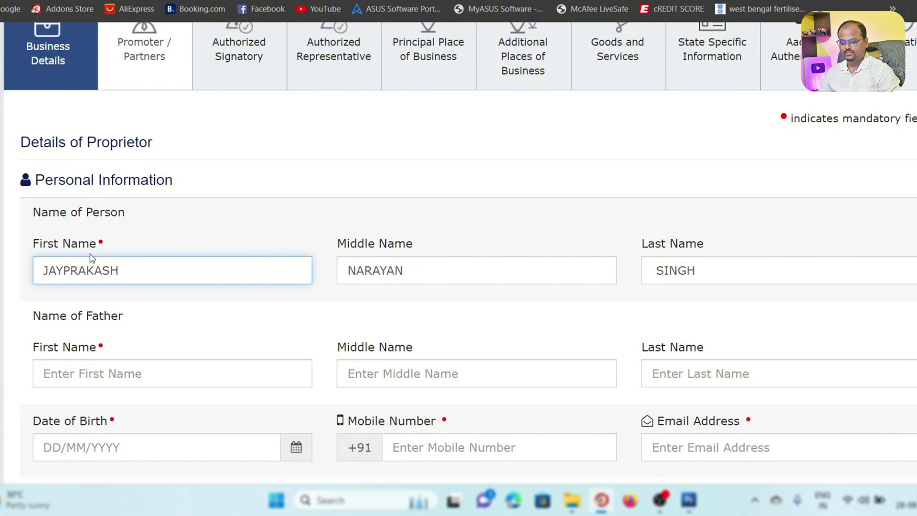
pyautogui.scroll(-3, 526, 260)
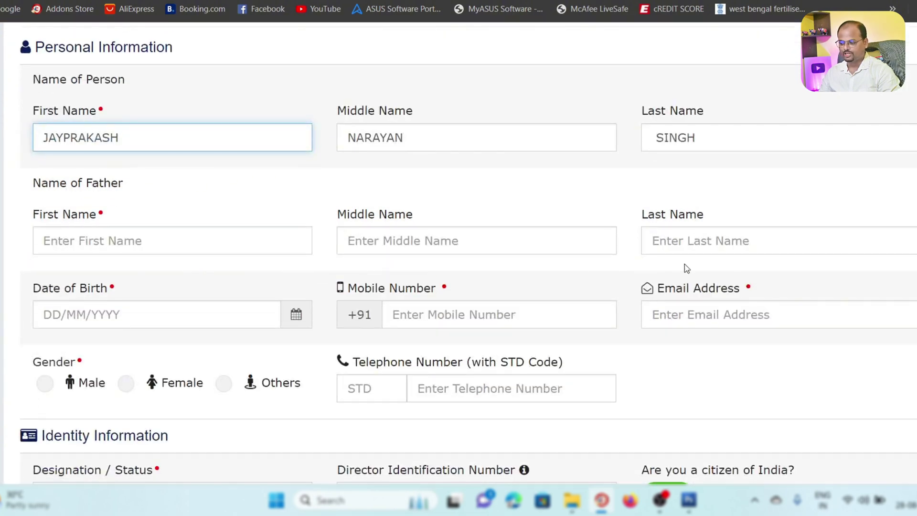
pyautogui.scroll(-3, 688, 266)
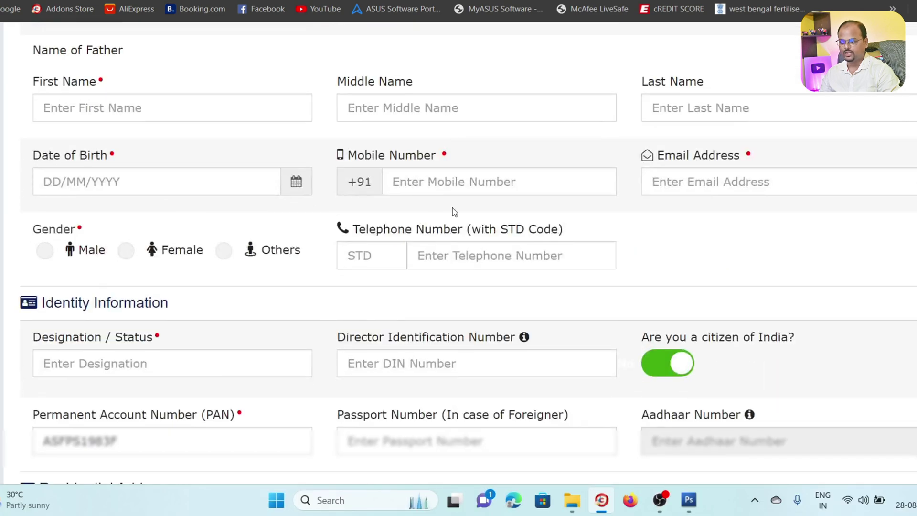
pyautogui.scroll(-2, 227, 305)
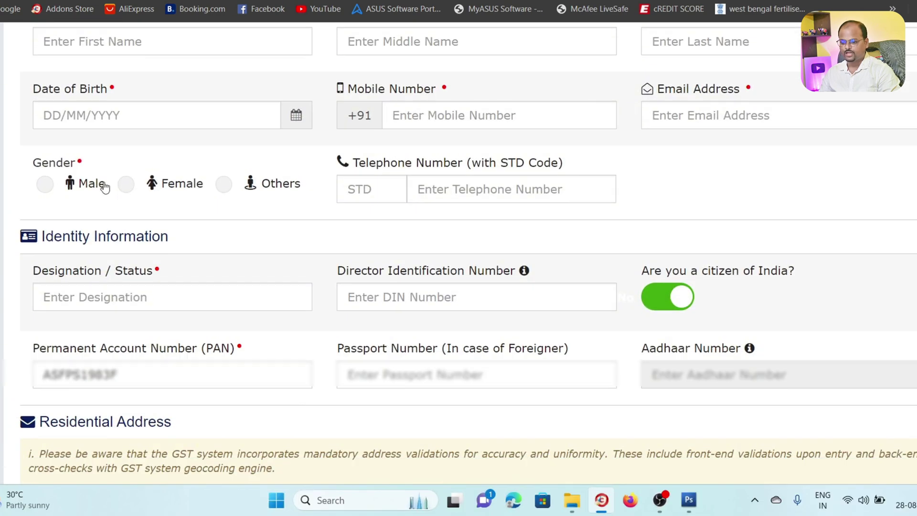
# Mark the proprietor's gender as Male and review the remaining promoter fields
pyautogui.click(46, 184)
pyautogui.scroll(-3, 177, 240)
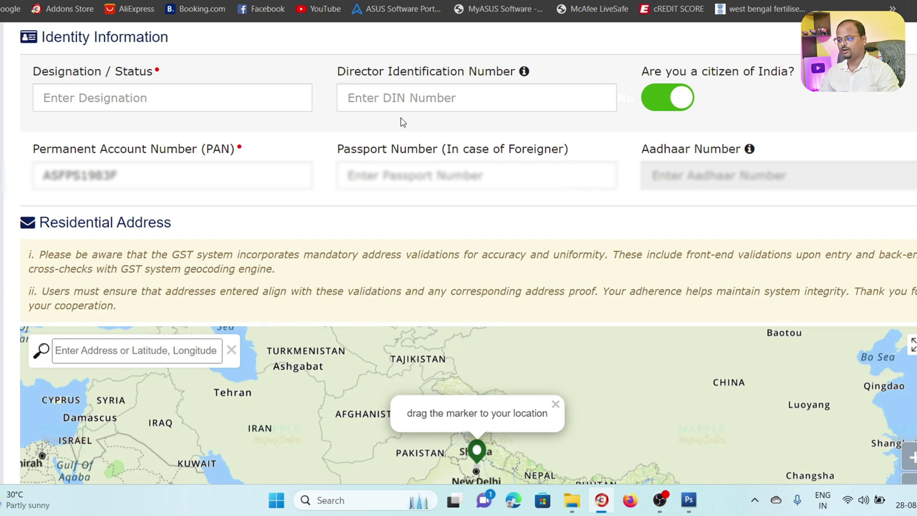
pyautogui.scroll(-7, 211, 343)
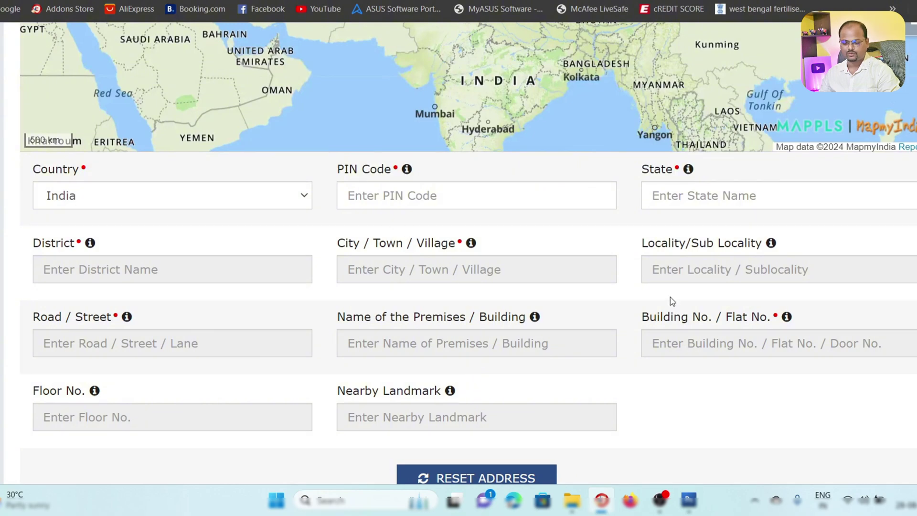
pyautogui.scroll(-3, 452, 317)
pyautogui.scroll(-3, 443, 247)
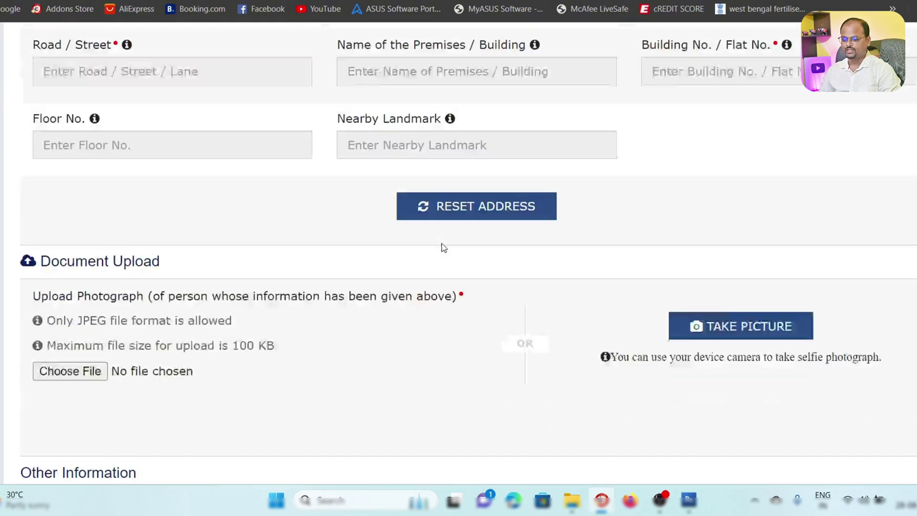
pyautogui.scroll(-1, 443, 247)
pyautogui.scroll(-2, 306, 281)
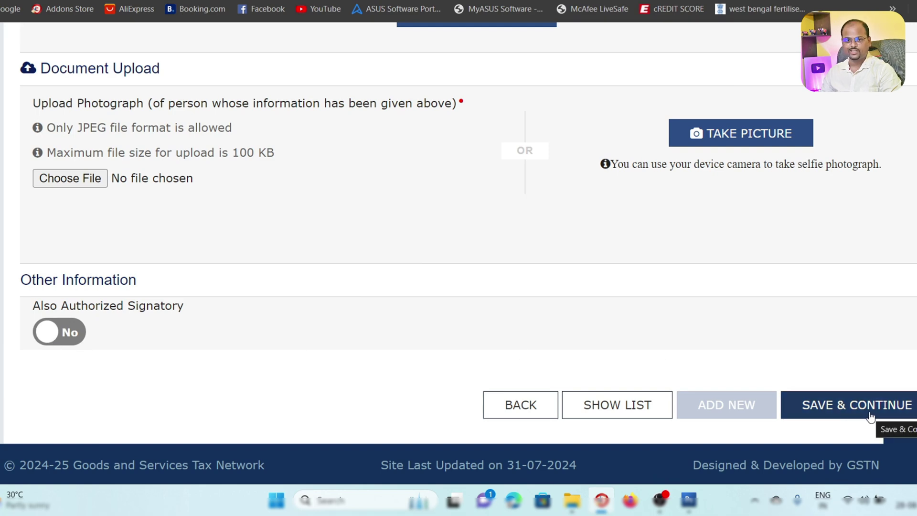
pyautogui.scroll(15, 363, 308)
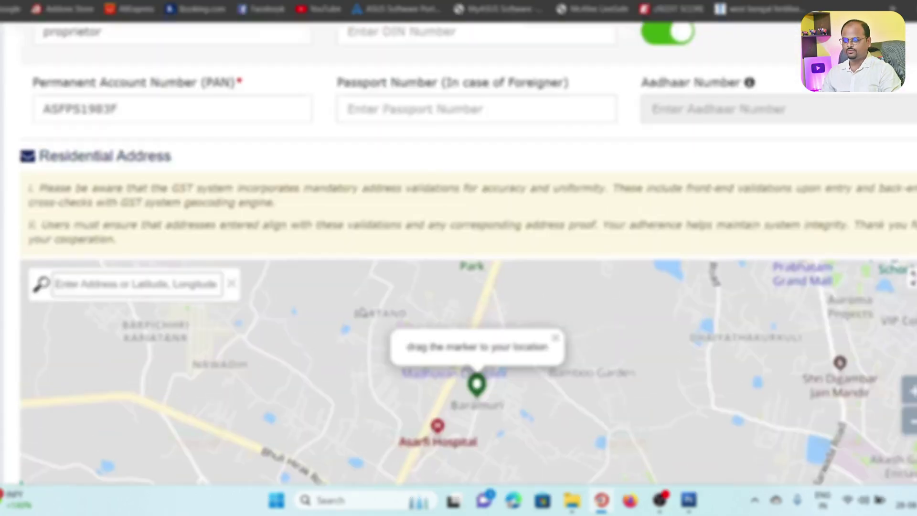
# Make the proprietor authorized signatory and save, fixing the missing building number after the warning
pyautogui.scroll(-15, 363, 312)
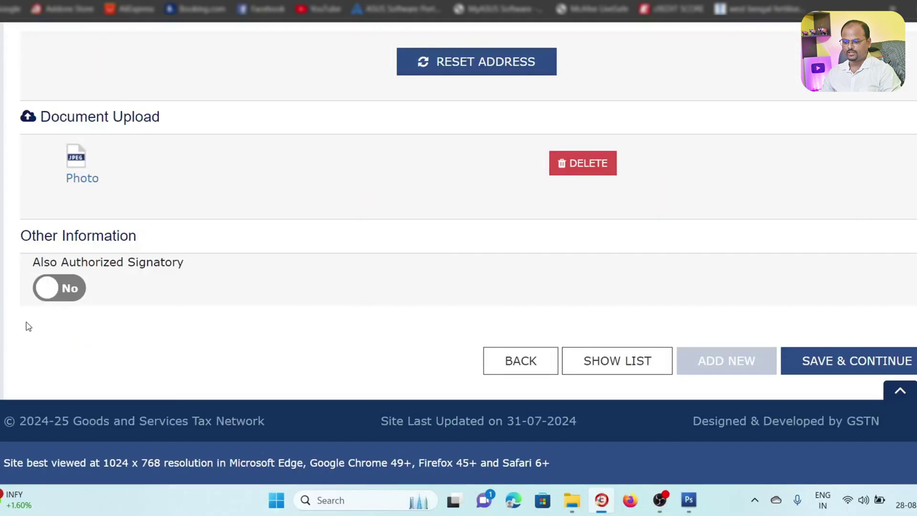
pyautogui.click(49, 289)
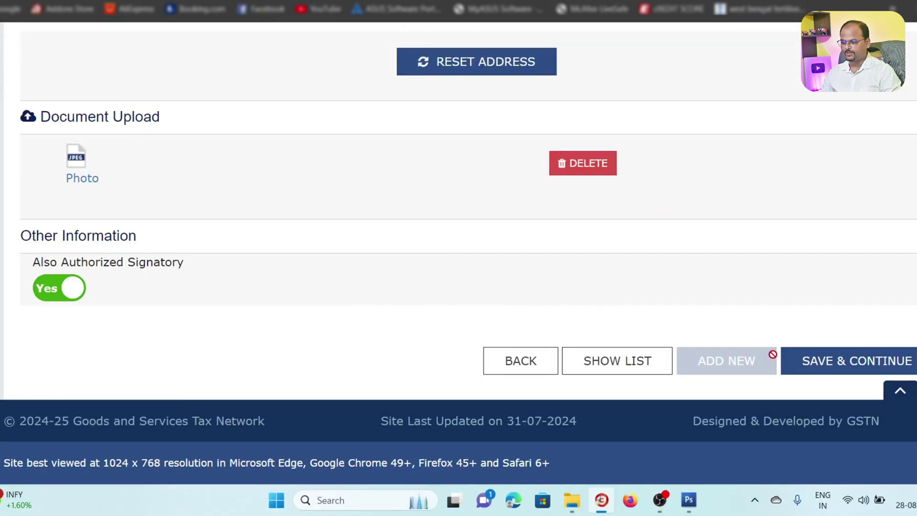
pyautogui.click(848, 367)
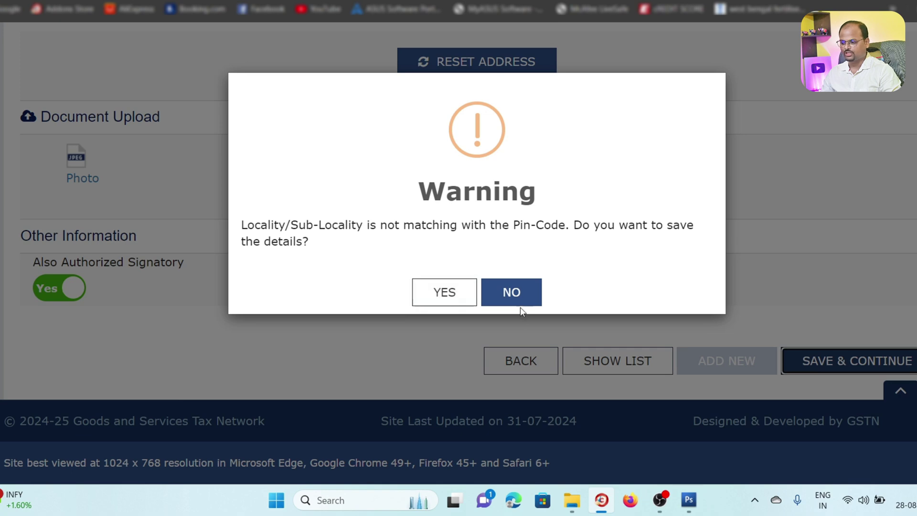
pyautogui.click(508, 297)
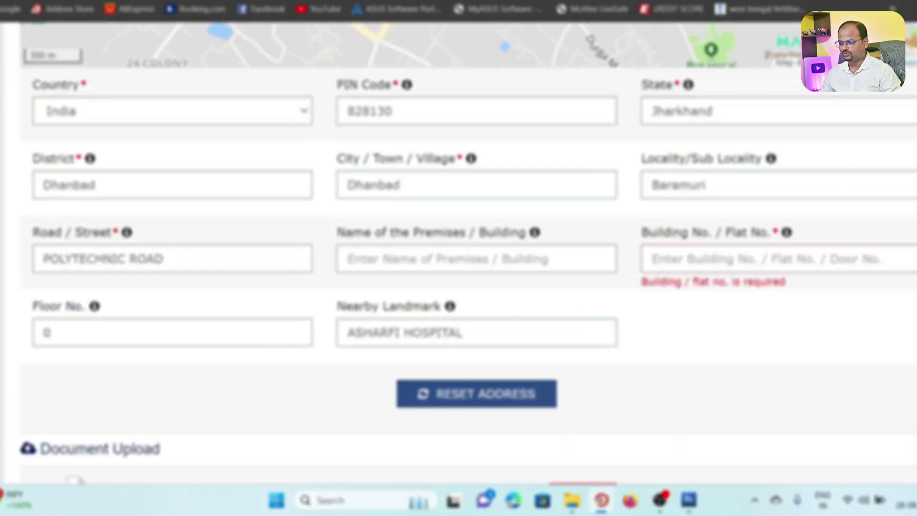
pyautogui.click(733, 262)
pyautogui.scroll(-7, 881, 361)
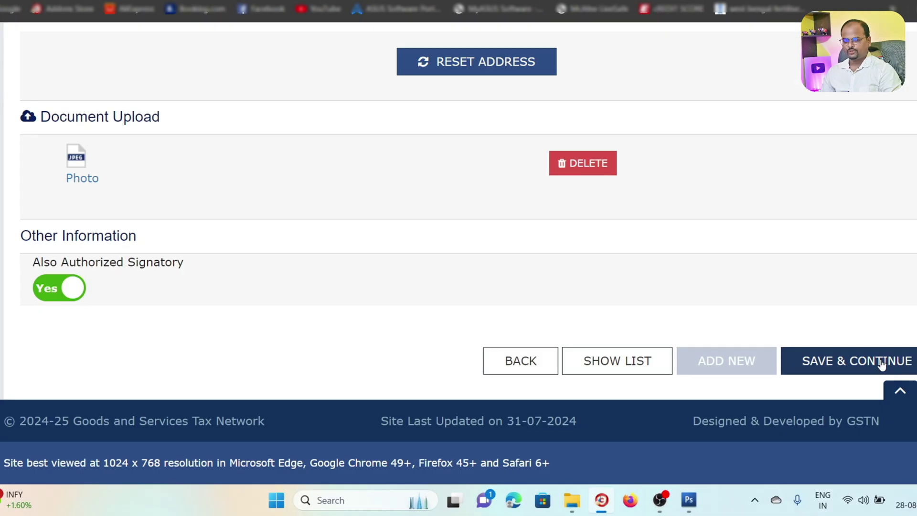
pyautogui.click(881, 362)
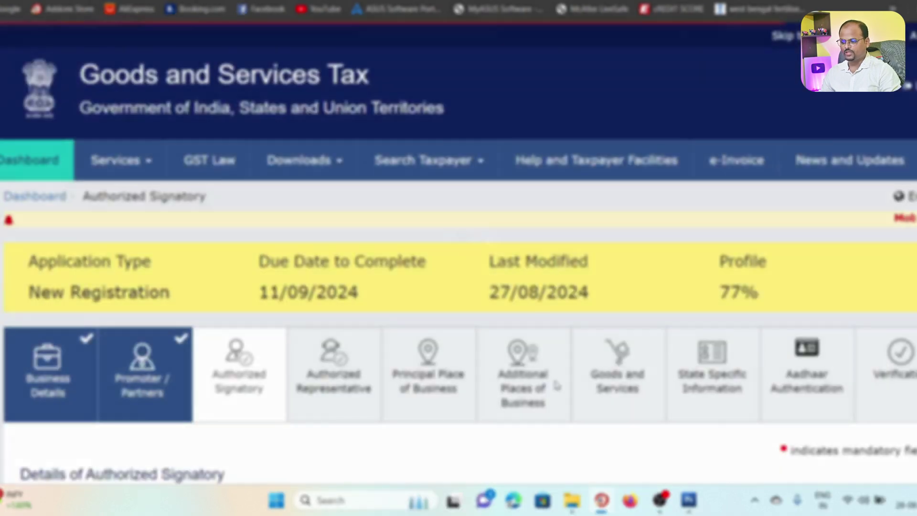
# Mark the person as primary authorized signatory and save the signatory details
pyautogui.scroll(-4, 414, 313)
pyautogui.scroll(-3, 414, 313)
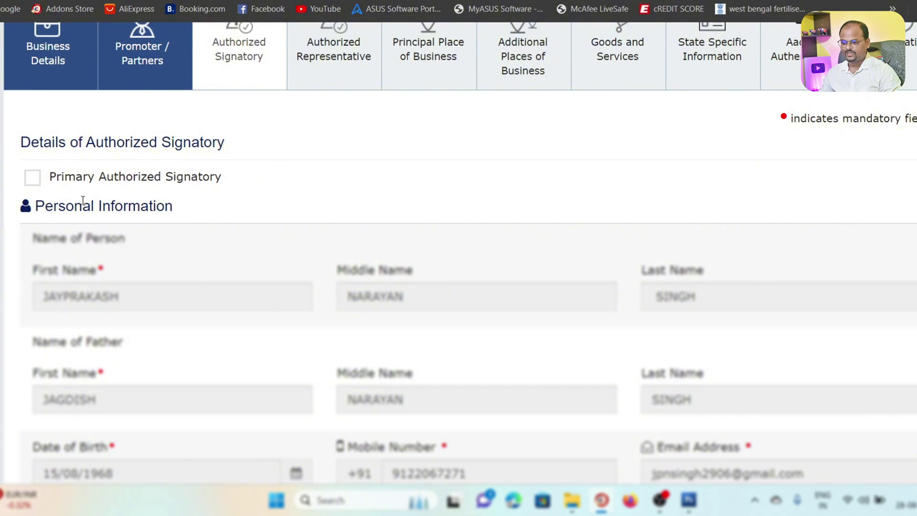
pyautogui.click(32, 178)
pyautogui.scroll(-15, 286, 199)
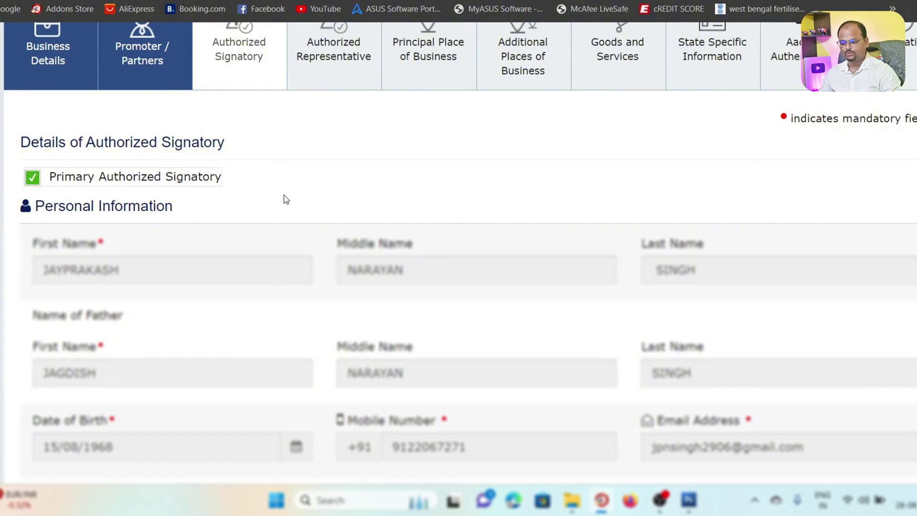
pyautogui.scroll(-8, 286, 199)
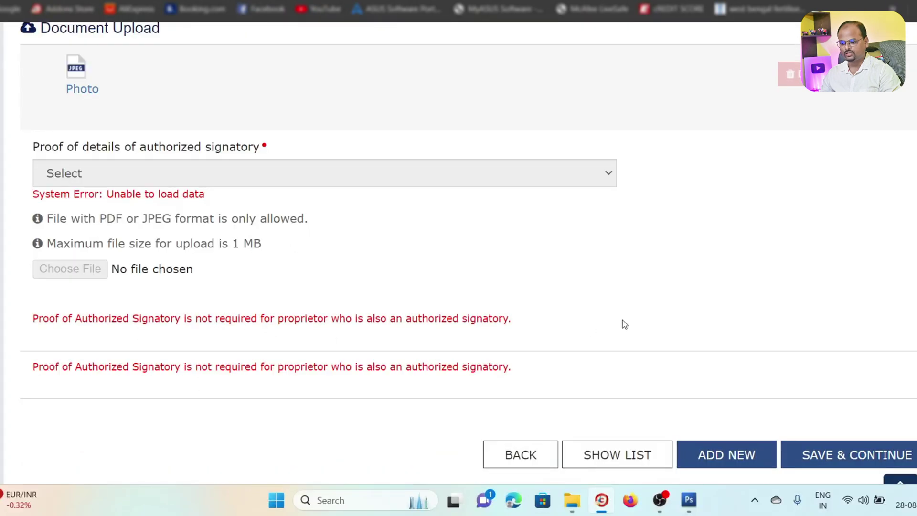
pyautogui.scroll(-2, 713, 298)
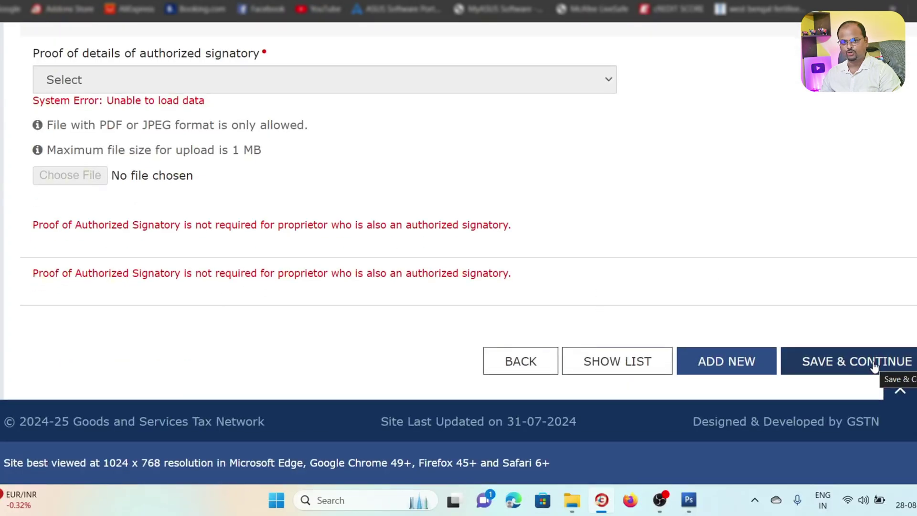
pyautogui.click(874, 366)
# Continue past Authorized Representative without adding a representative
pyautogui.scroll(-3, 345, 214)
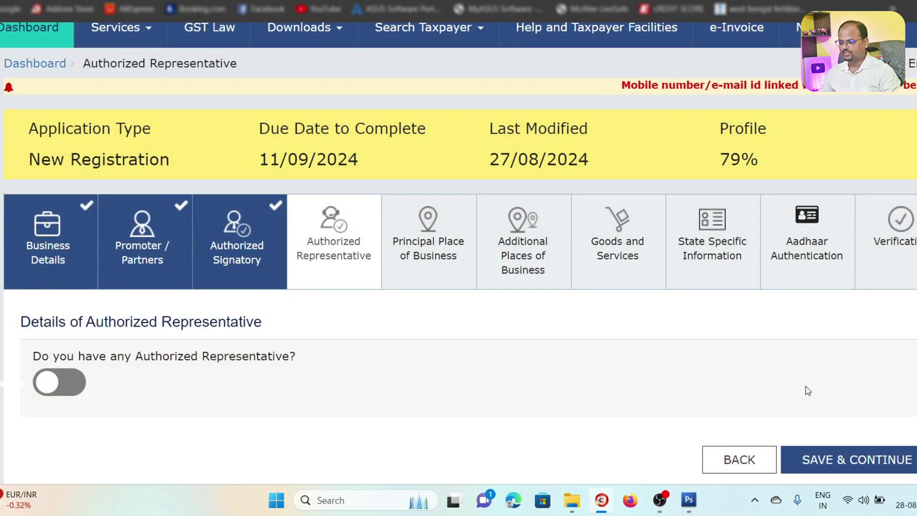
pyautogui.scroll(-4, 466, 299)
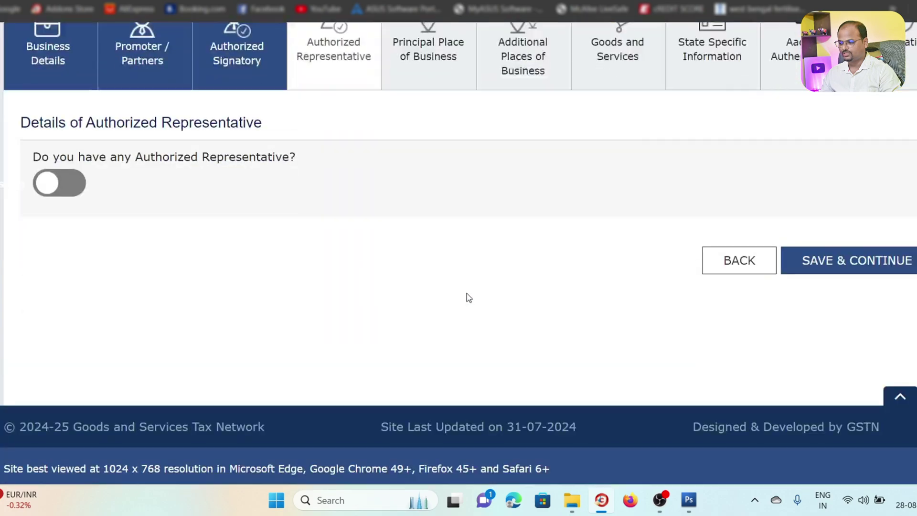
pyautogui.click(855, 270)
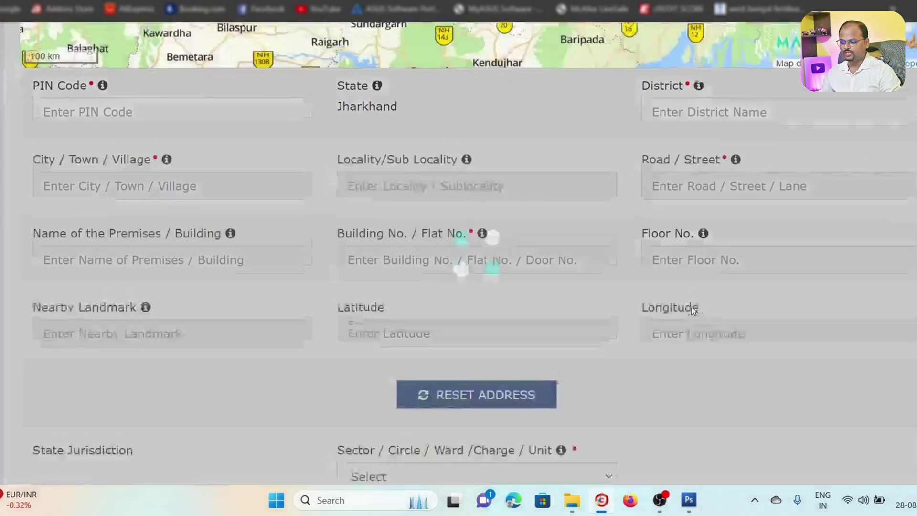
# Scroll through the Principal Place of Business form showing Ranchi jurisdiction and Rented premises
pyautogui.scroll(3, 694, 311)
pyautogui.scroll(4, 436, 189)
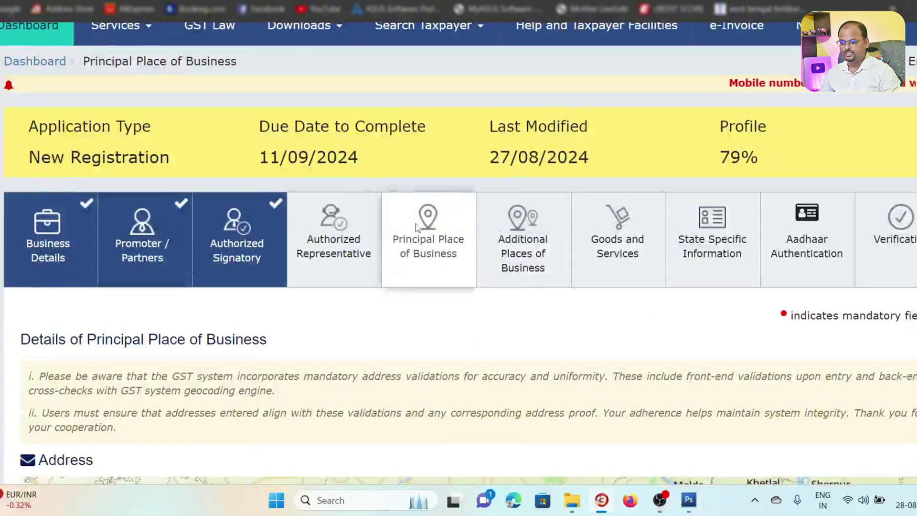
pyautogui.scroll(-10, 417, 227)
pyautogui.scroll(3, 416, 227)
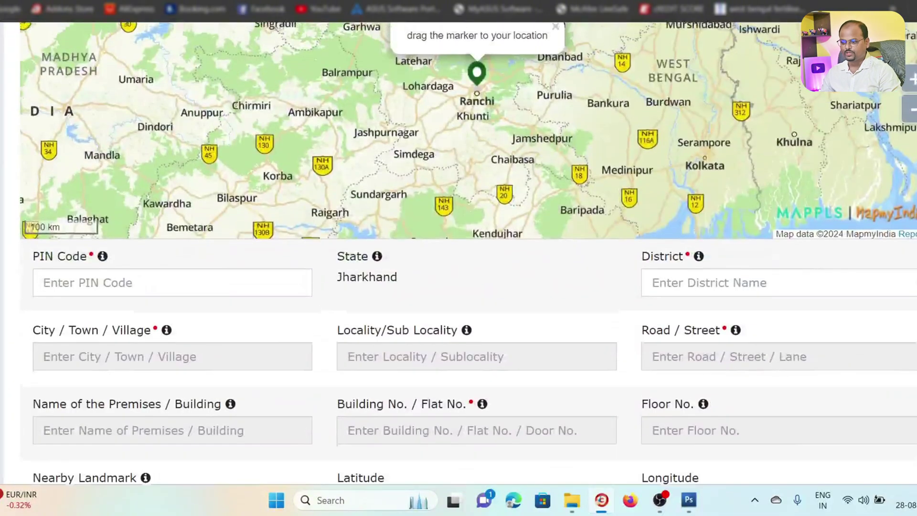
pyautogui.scroll(3, 468, 197)
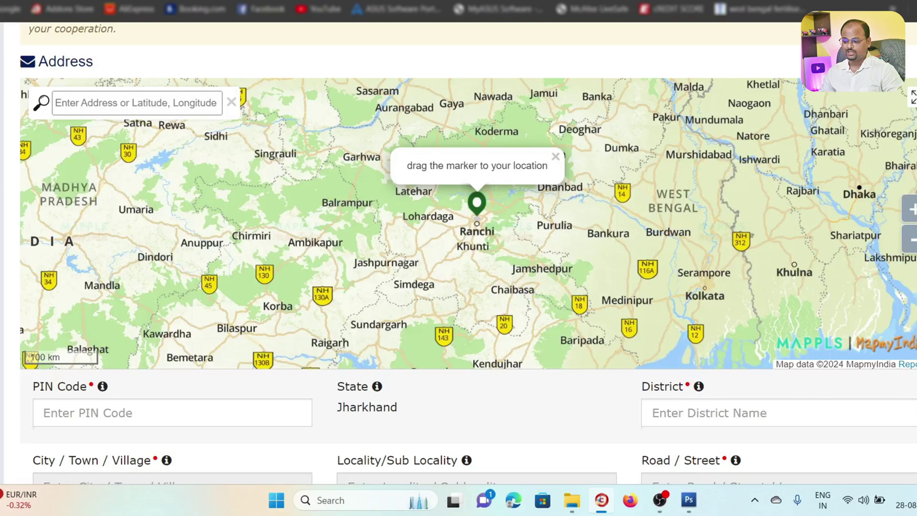
pyautogui.scroll(-3, 406, 415)
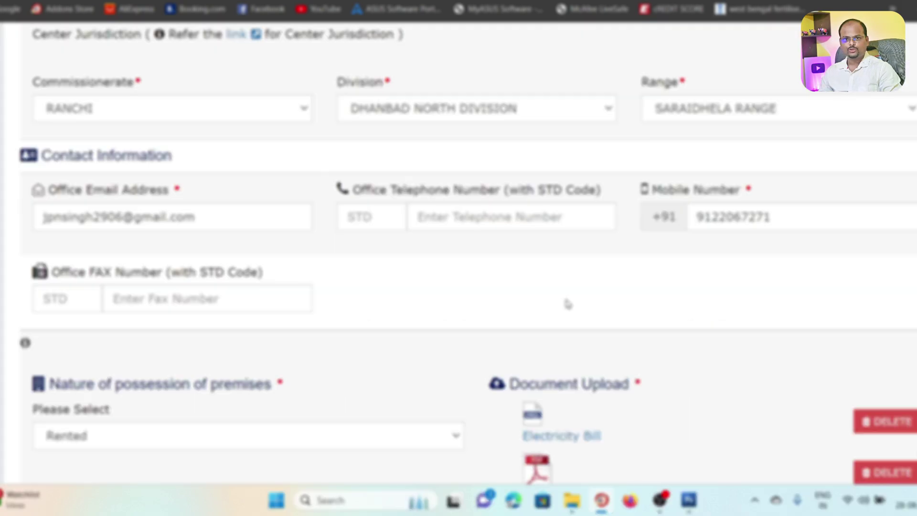
# Review the uploaded electricity bill and rent agreement in the Document Upload section
pyautogui.scroll(10, 565, 303)
pyautogui.scroll(15, 459, 258)
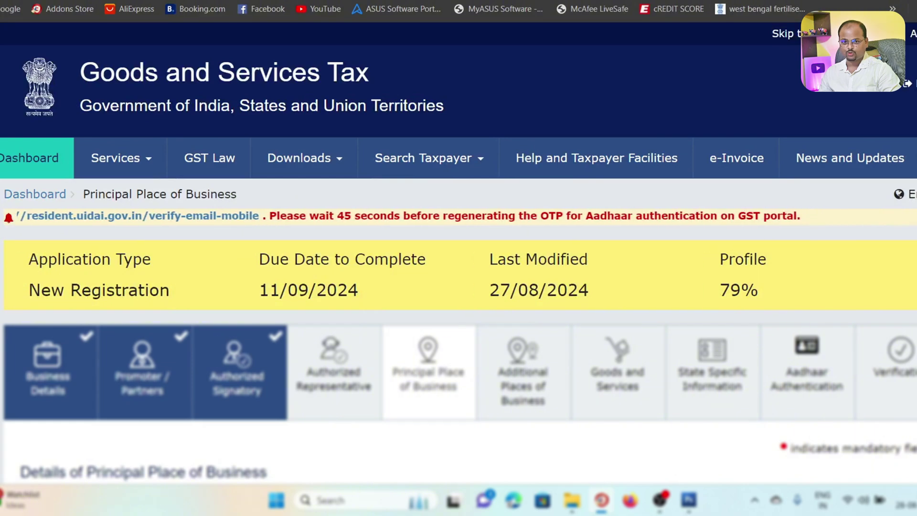
pyautogui.scroll(-15, 459, 258)
pyautogui.scroll(-4, 355, 322)
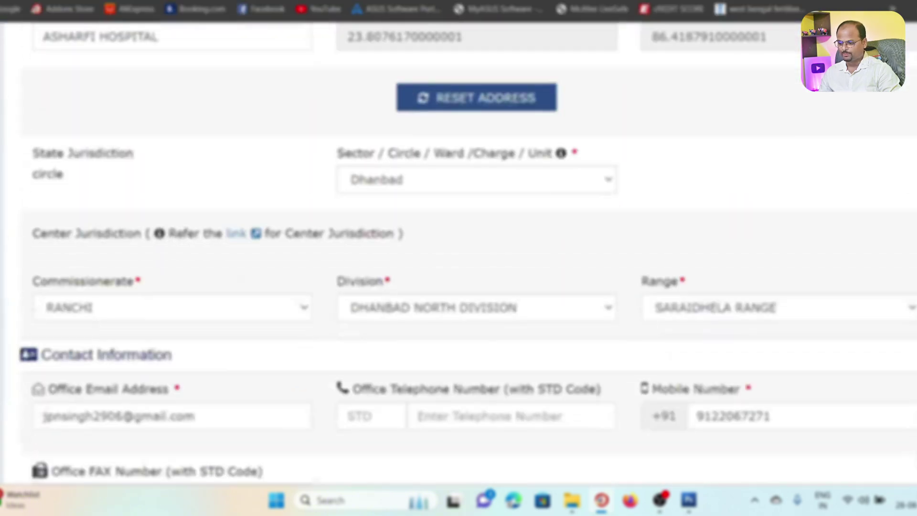
pyautogui.scroll(-4, 566, 420)
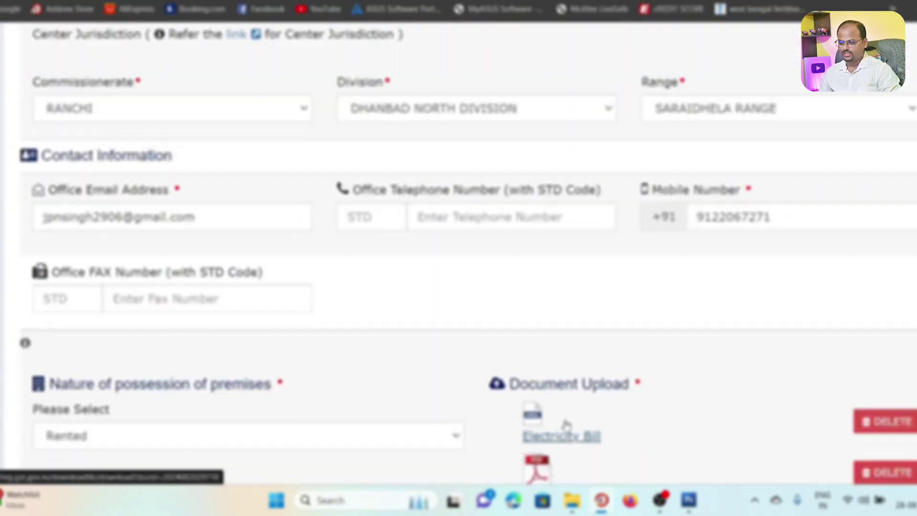
pyautogui.scroll(9, 565, 420)
pyautogui.scroll(-6, 565, 422)
pyautogui.scroll(-10, 566, 422)
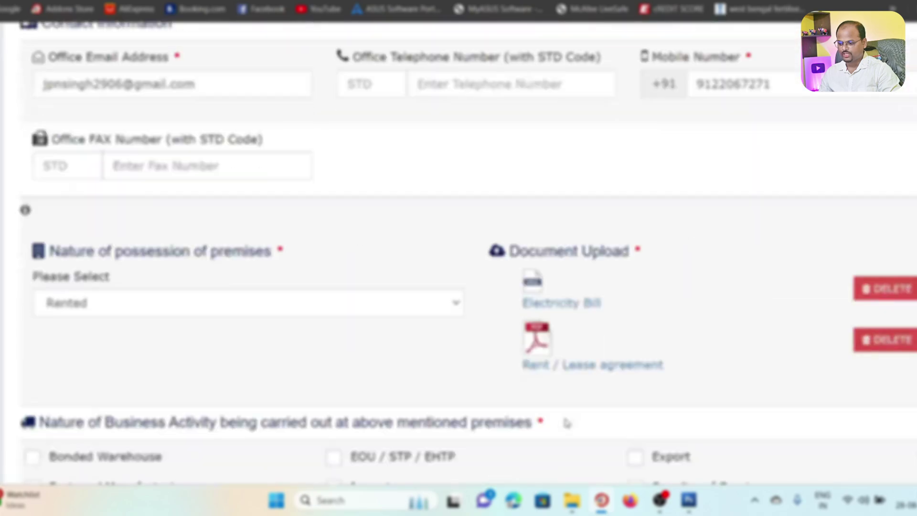
pyautogui.scroll(4, 566, 420)
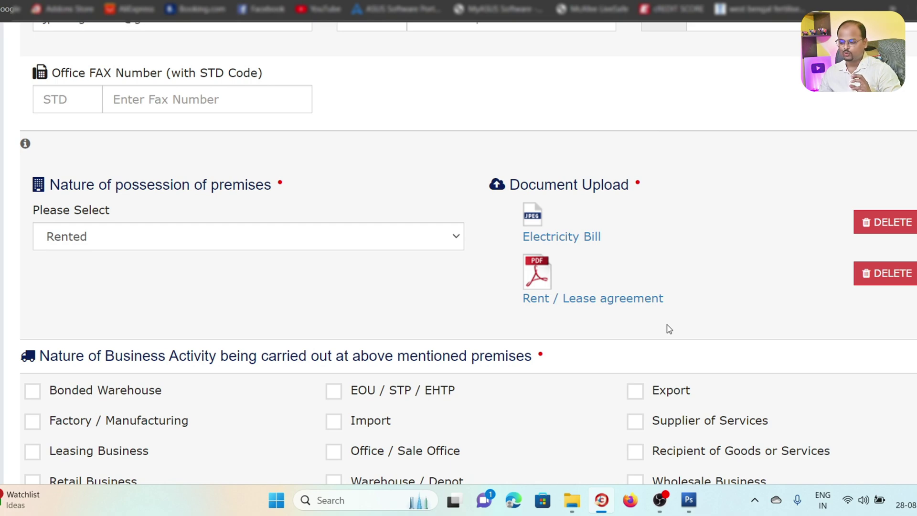
# Open the merged proof PDF from the Downloads folder in File Explorer
pyautogui.click(568, 506)
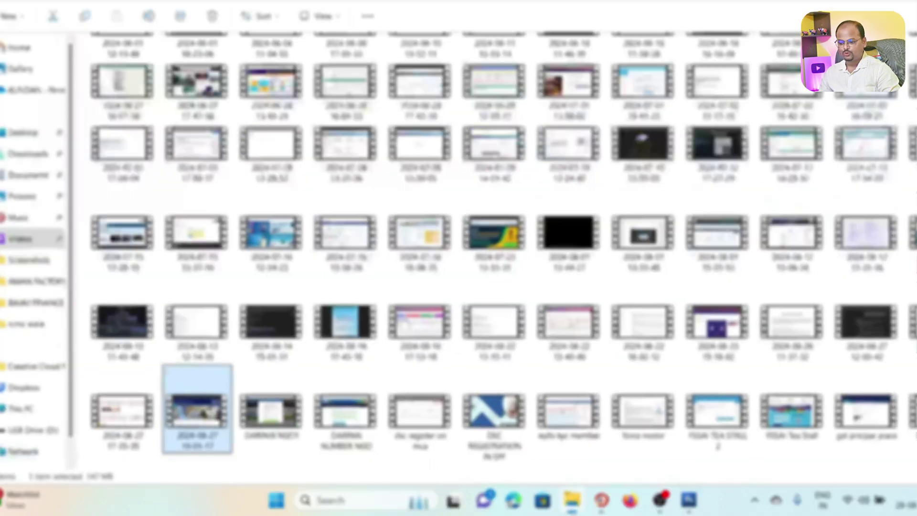
pyautogui.click(20, 155)
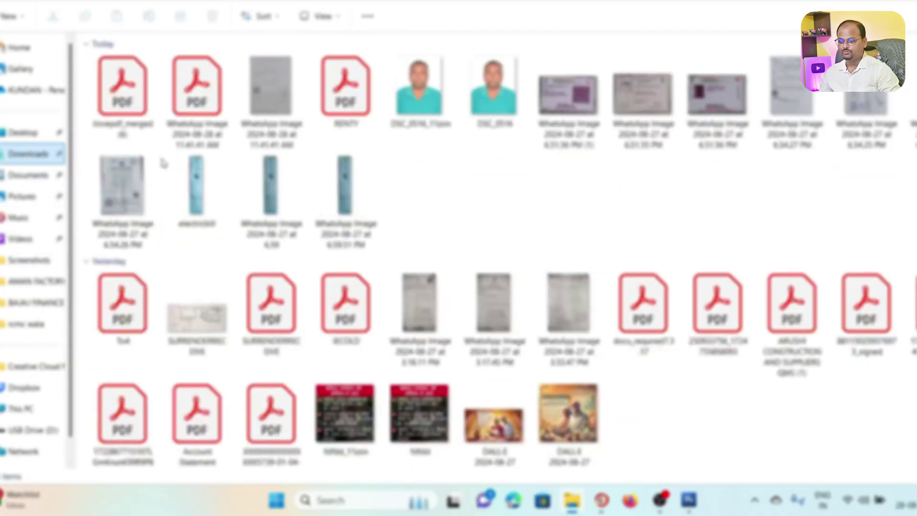
pyautogui.doubleClick(123, 86)
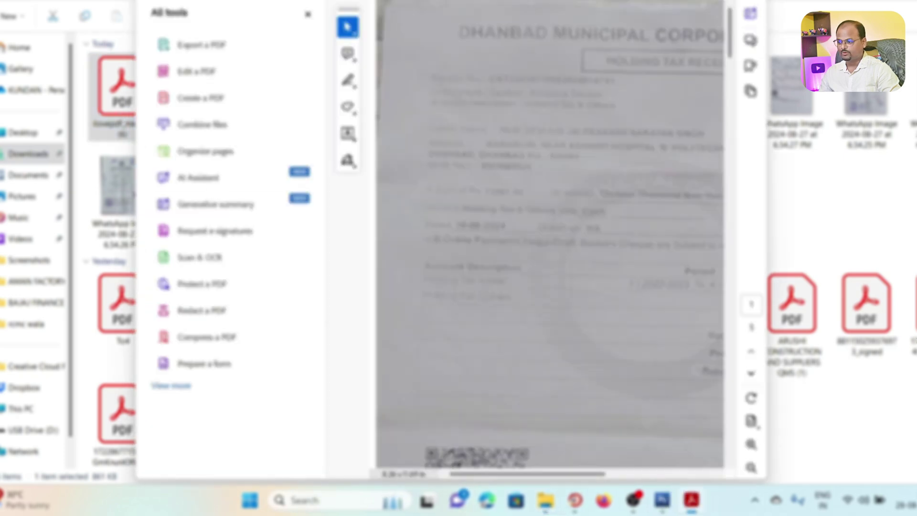
# Scroll the merged PDF from the tax receipt through to the notarised signature page
pyautogui.scroll(-2, 577, 268)
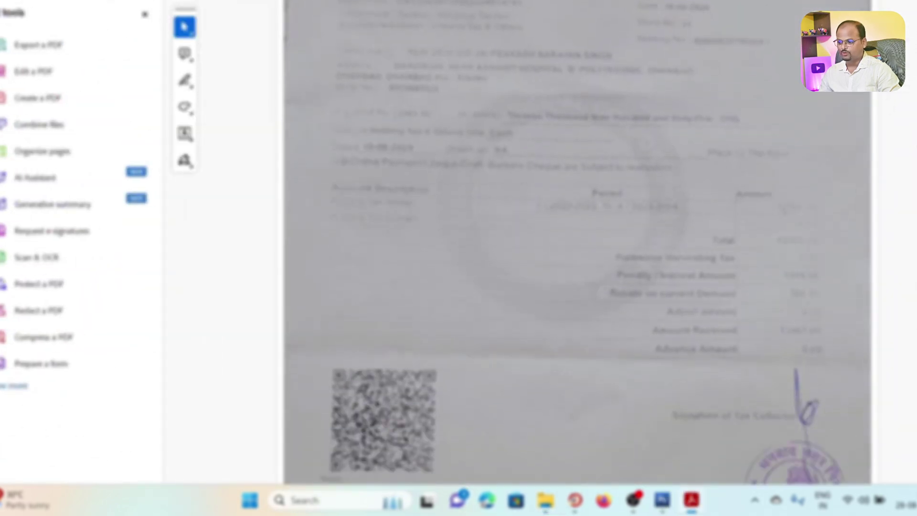
pyautogui.scroll(2, 577, 267)
pyautogui.scroll(-10, 578, 268)
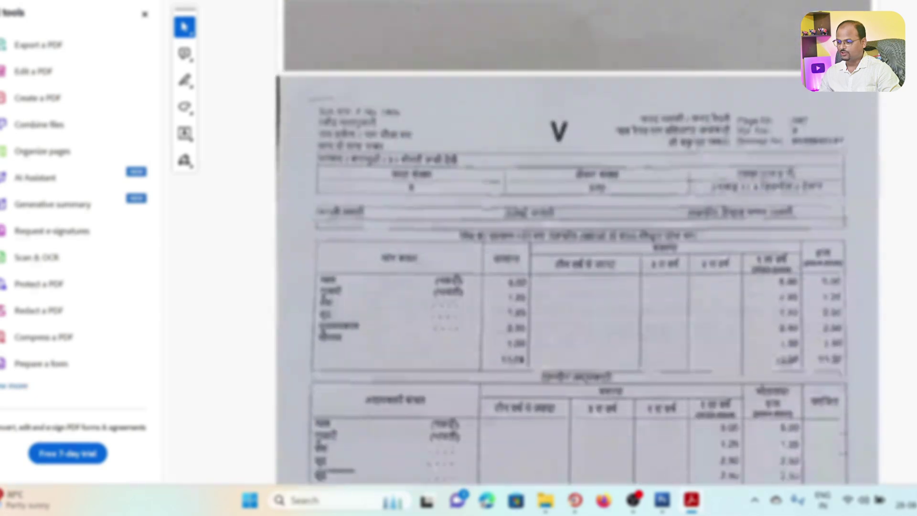
pyautogui.scroll(-10, 578, 267)
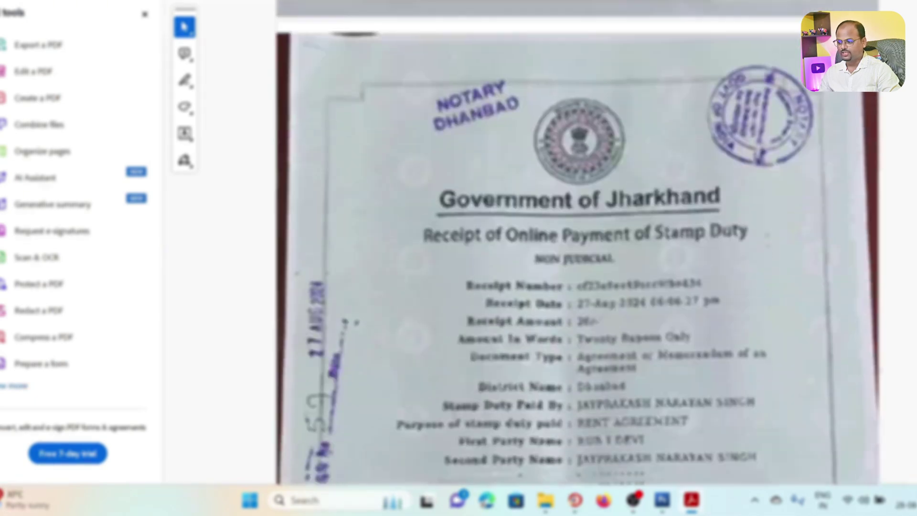
pyautogui.scroll(-15, 577, 267)
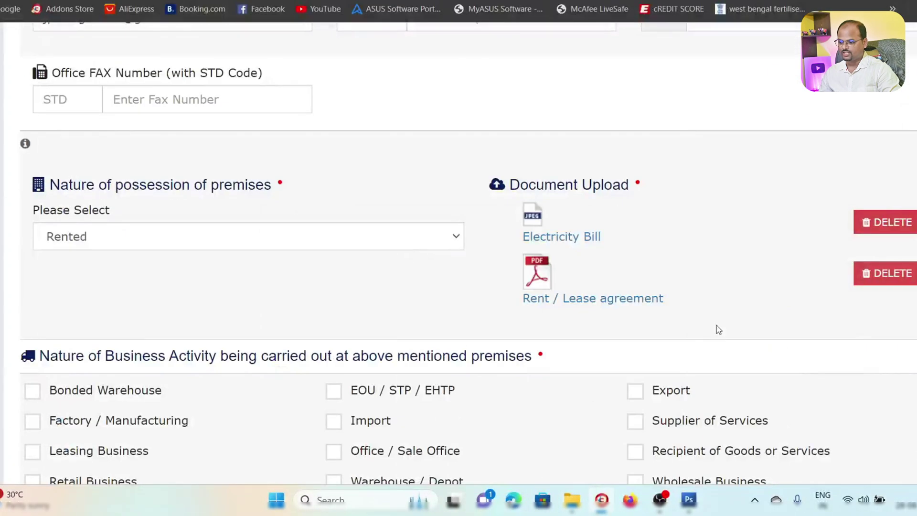
# Save the principal place of business with the activity Others set to POULTRY FARM
pyautogui.scroll(-3, 737, 278)
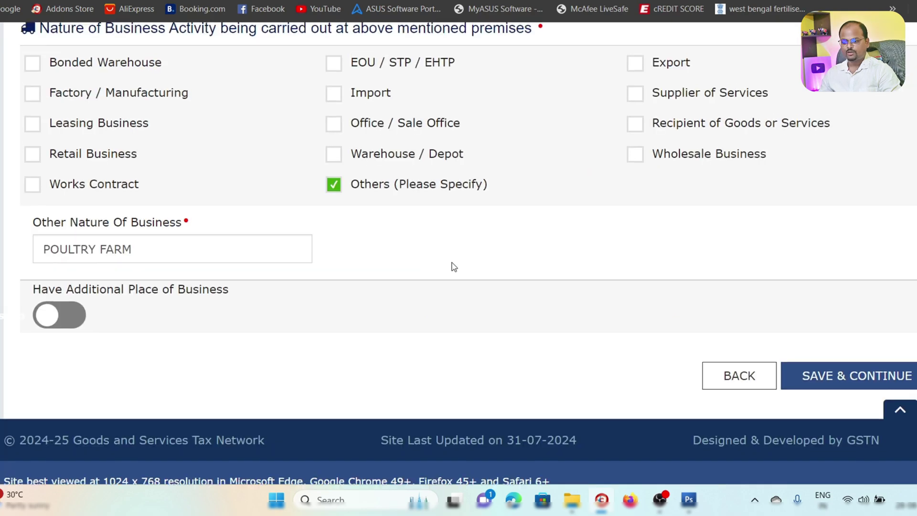
pyautogui.scroll(1, 452, 266)
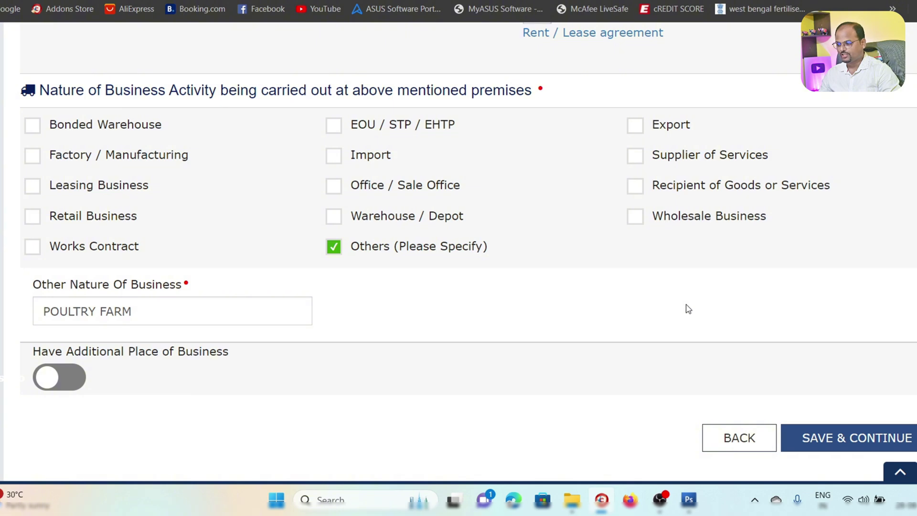
pyautogui.scroll(-2, 688, 309)
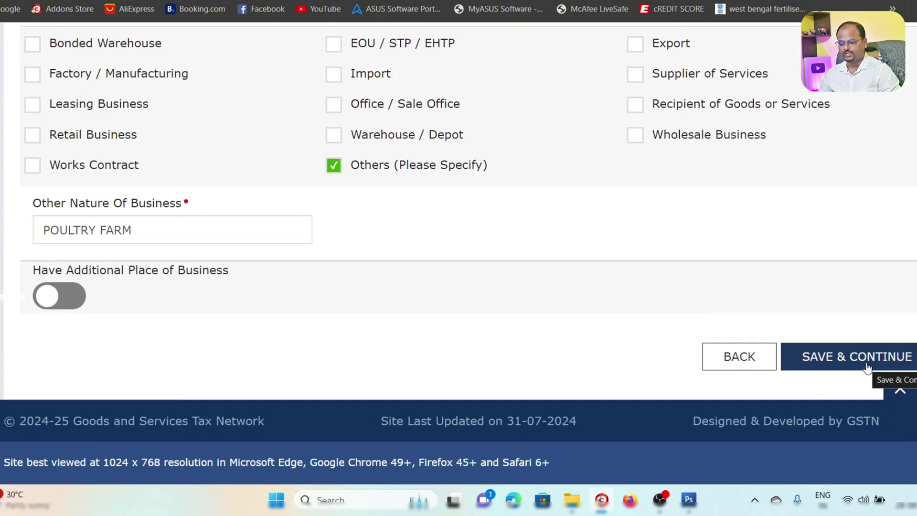
pyautogui.click(868, 368)
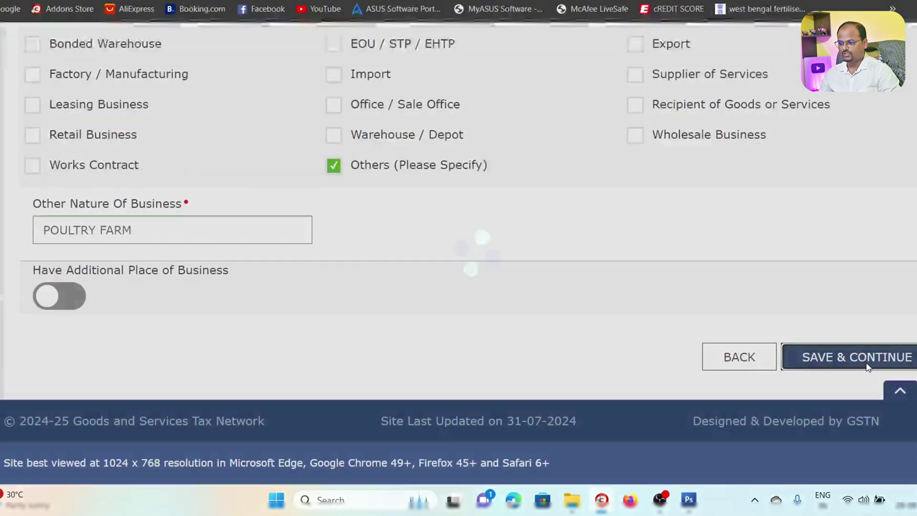
pyautogui.scroll(-5, 739, 356)
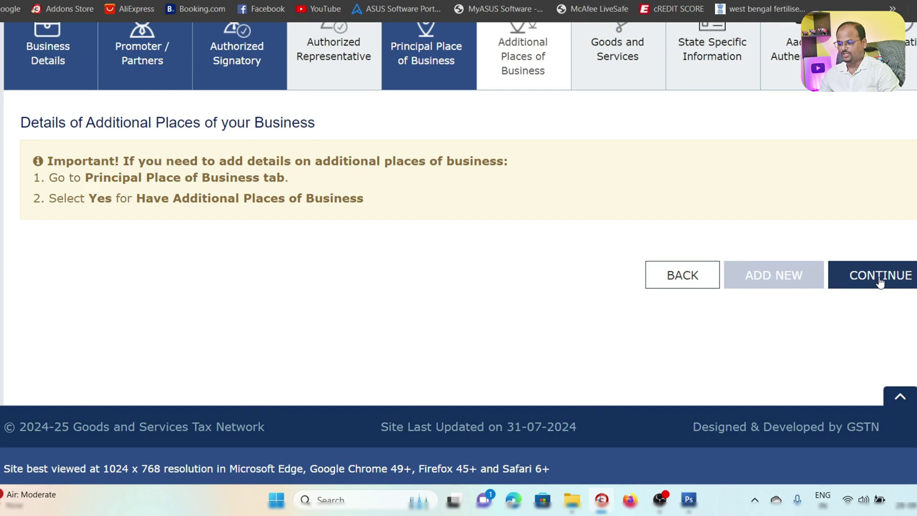
# Skip Additional Places, review the Services and Goods tabs, and save goods with HSN 0105 live poultry
pyautogui.click(880, 276)
pyautogui.scroll(-4, 648, 342)
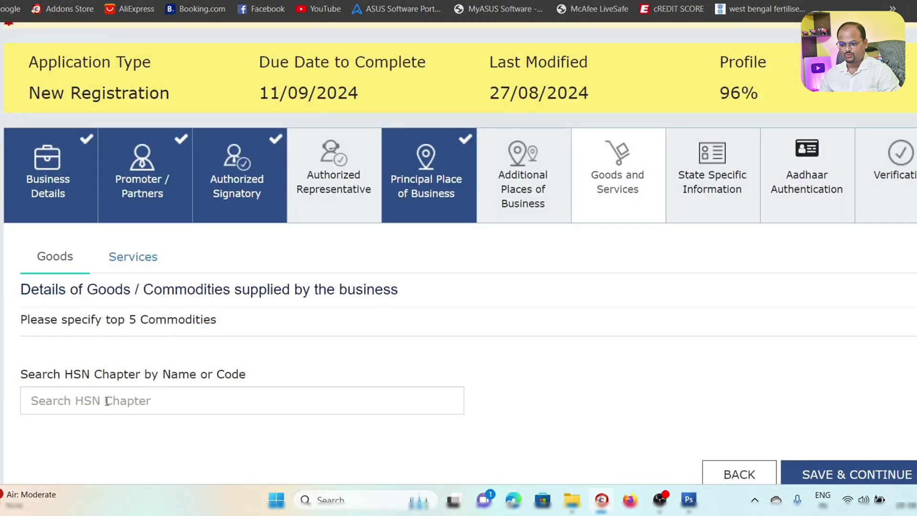
pyautogui.click(127, 257)
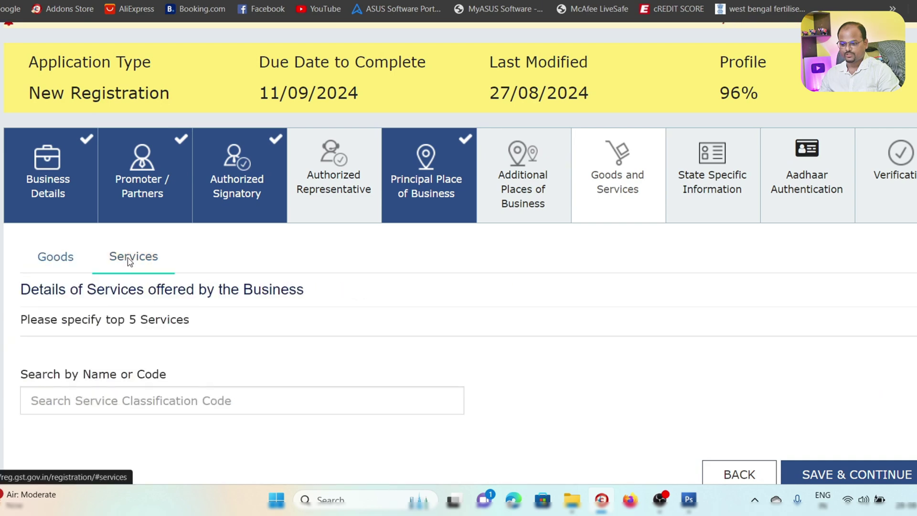
pyautogui.click(59, 258)
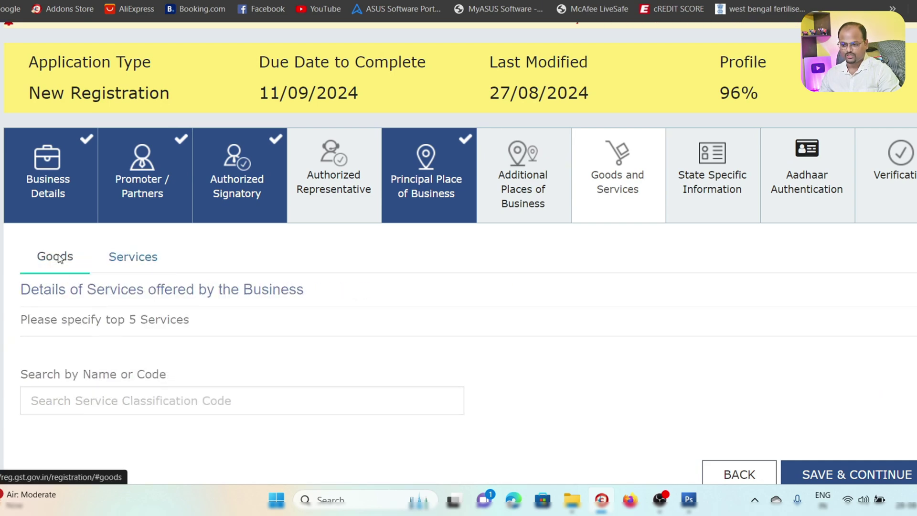
pyautogui.scroll(-5, 373, 319)
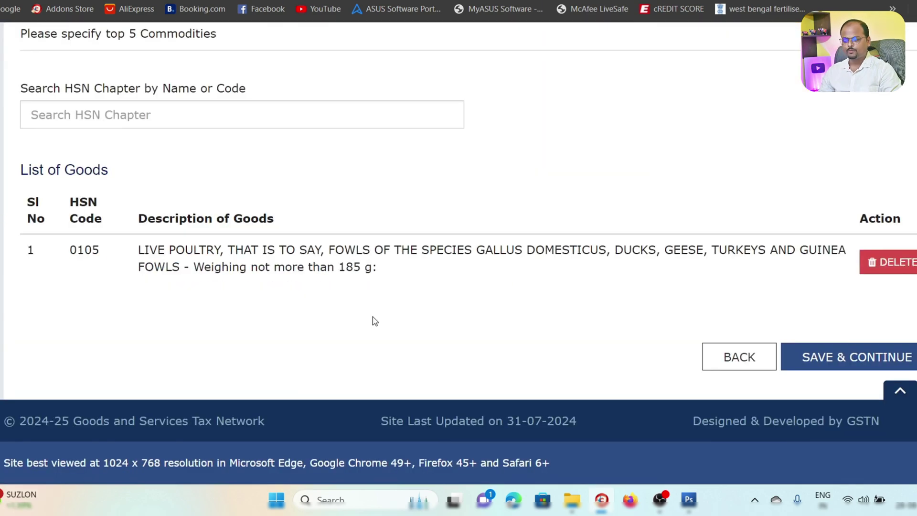
pyautogui.click(877, 362)
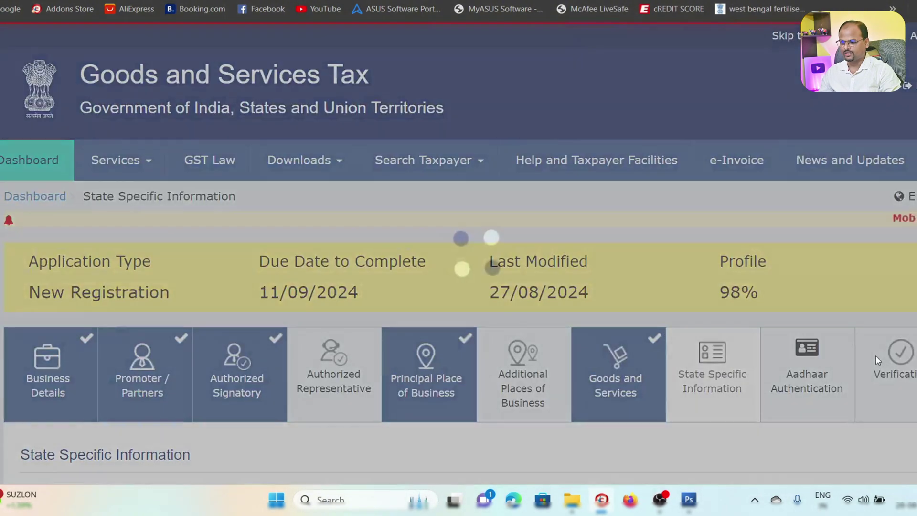
# Leave the state-specific tax and excise fields blank and save the section
pyautogui.scroll(-5, 575, 287)
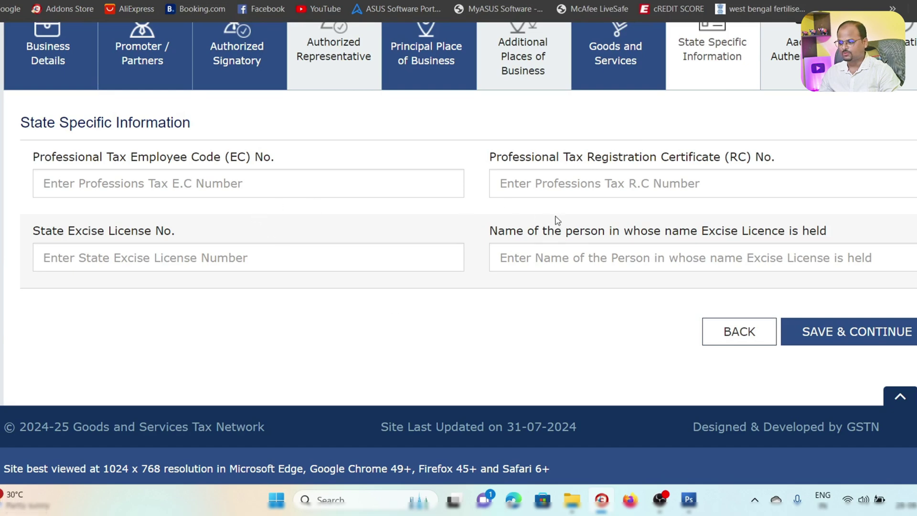
pyautogui.scroll(2, 506, 300)
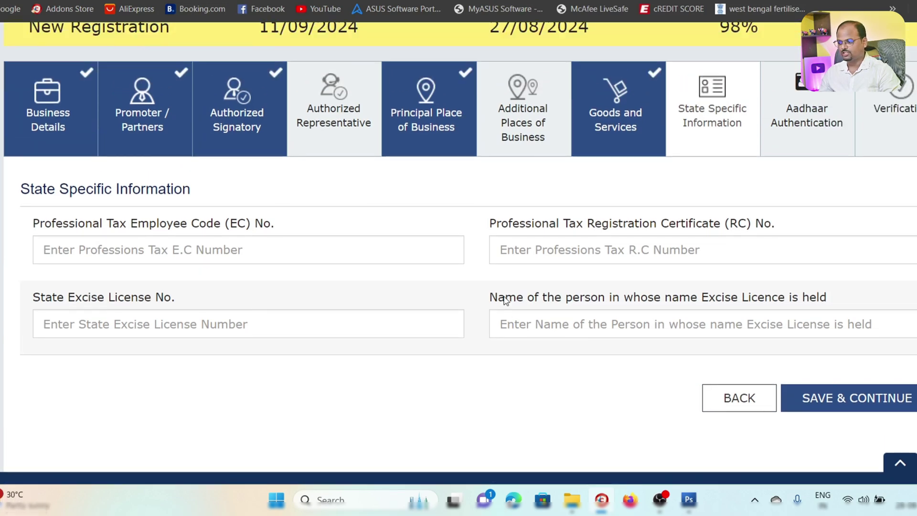
pyautogui.click(880, 401)
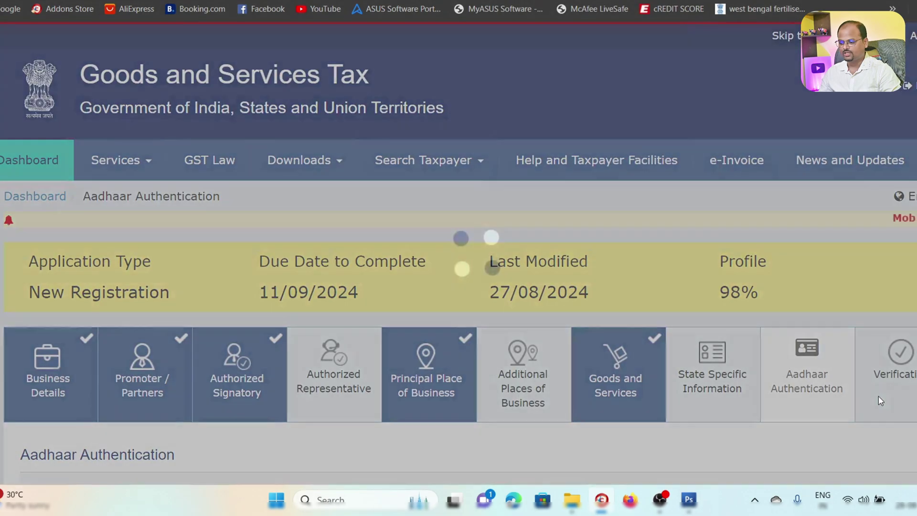
# Save Aadhaar authentication as Yes and acknowledge the authentication warning
pyautogui.scroll(-4, 334, 315)
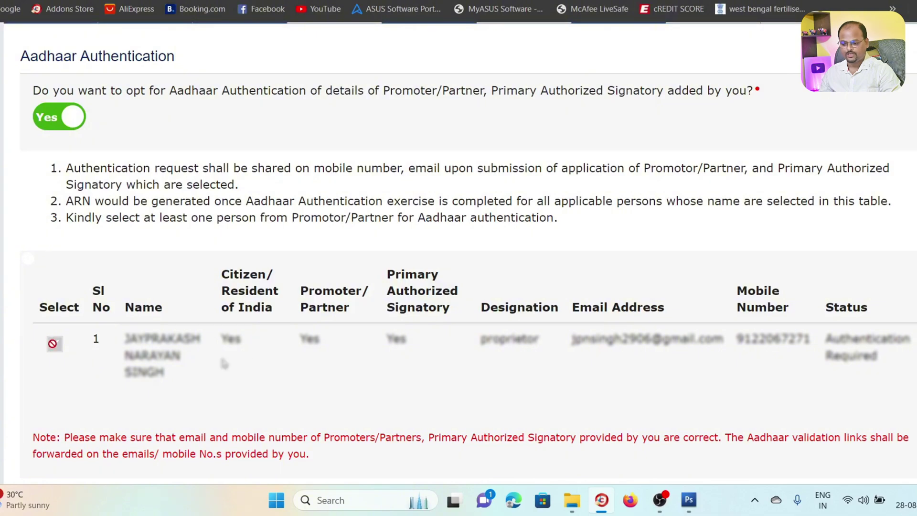
pyautogui.scroll(4, 664, 349)
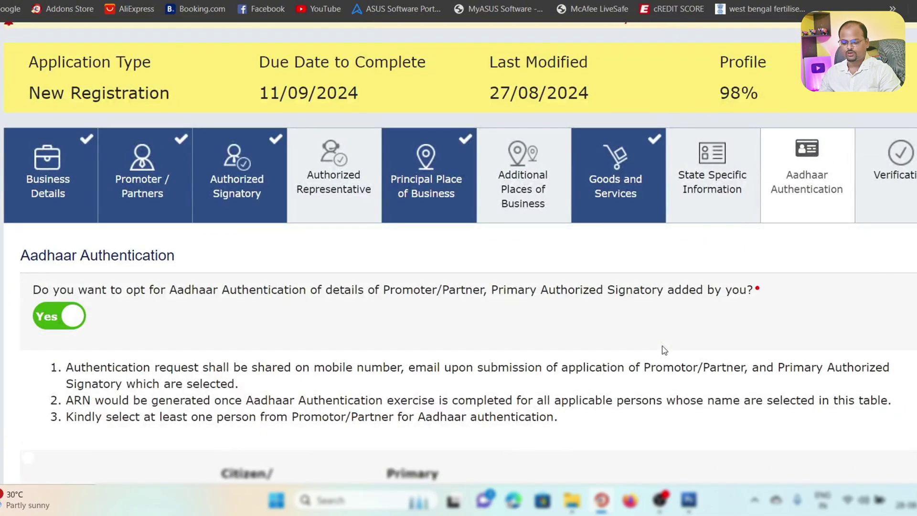
pyautogui.scroll(-7, 663, 348)
pyautogui.click(811, 363)
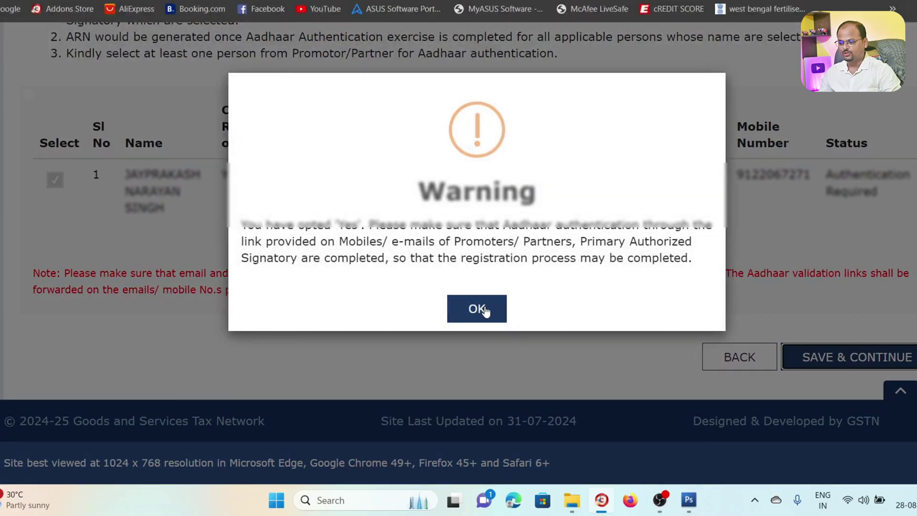
pyautogui.click(476, 309)
# Tick the verification declaration and select the proprietor as authorized signatory
pyautogui.scroll(-9, 491, 298)
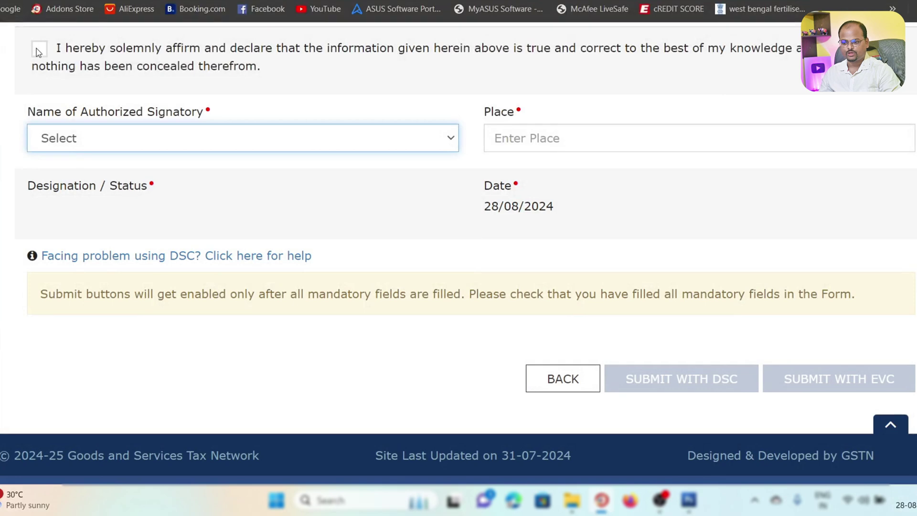
pyautogui.click(39, 50)
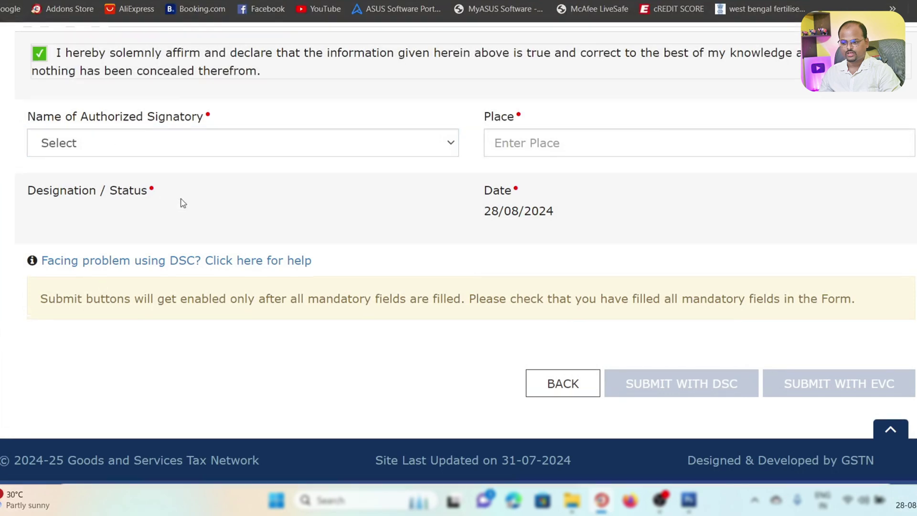
pyautogui.scroll(4, 151, 217)
pyautogui.scroll(-1, 131, 297)
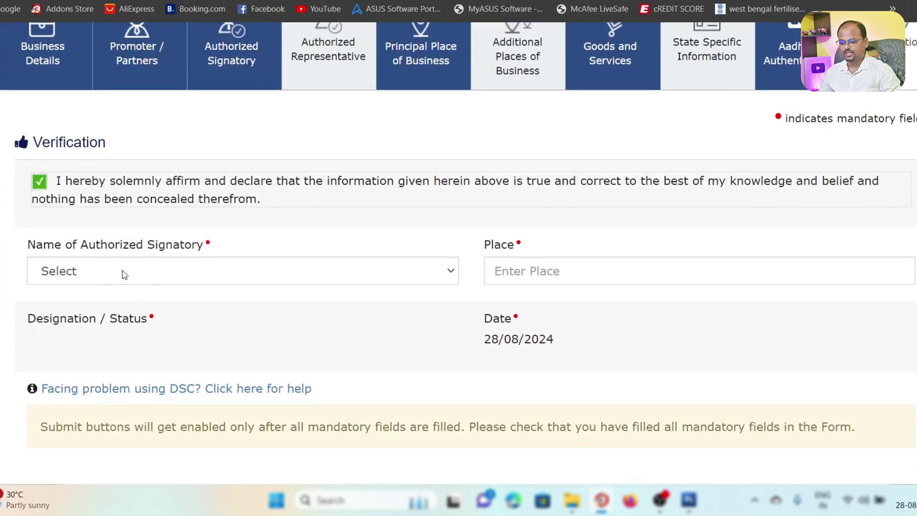
pyautogui.click(155, 271)
pyautogui.click(149, 302)
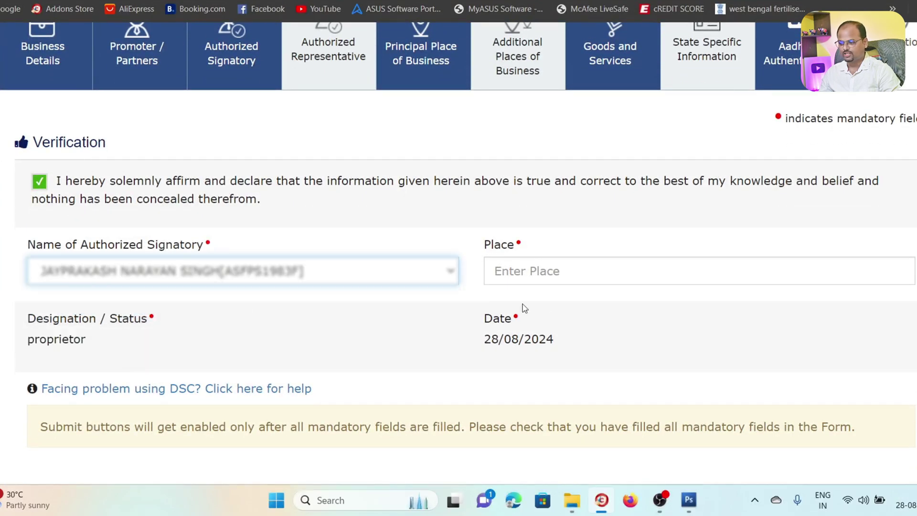
# Enter DHANBAD as the place and submit with EVC to request the OTP
pyautogui.click(512, 271)
pyautogui.write('DH')
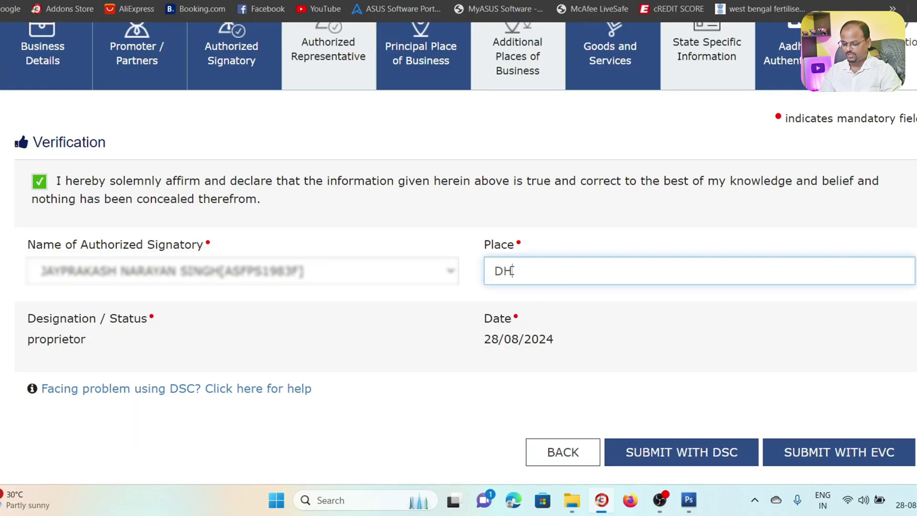
pyautogui.write('ANBAD')
pyautogui.scroll(-2, 600, 234)
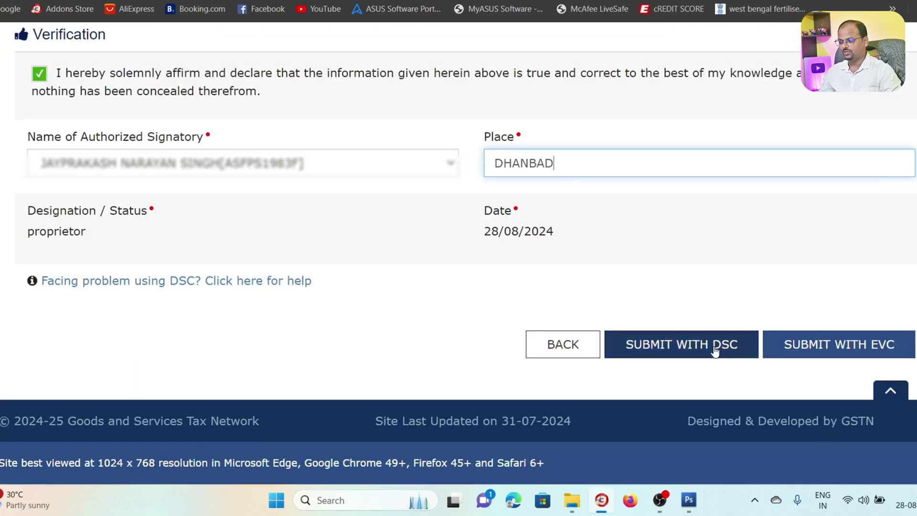
pyautogui.click(838, 346)
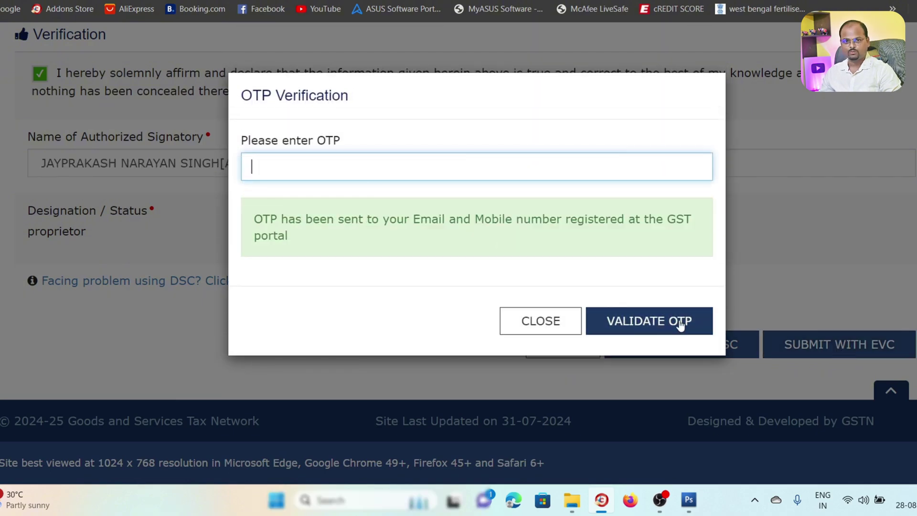
# Paste the received OTP and validate it to submit the application
pyautogui.hotkey('ctrl', 'v')
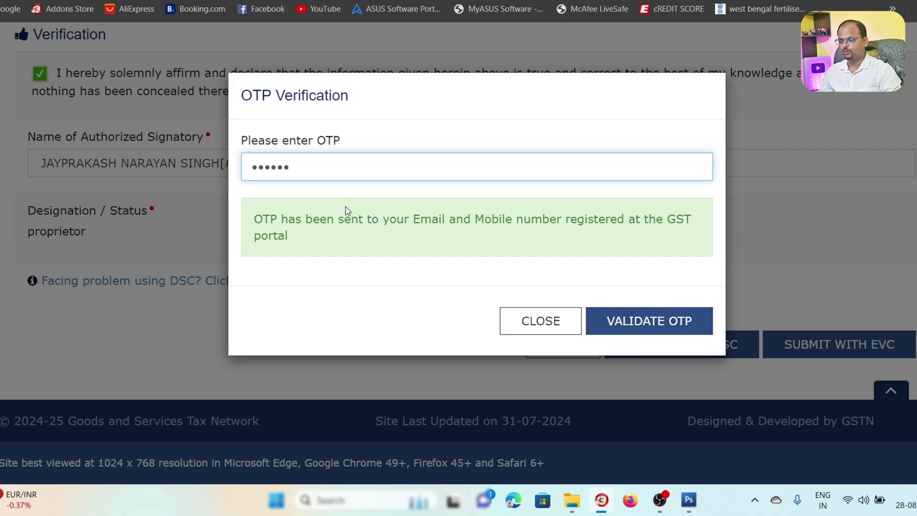
pyautogui.click(672, 324)
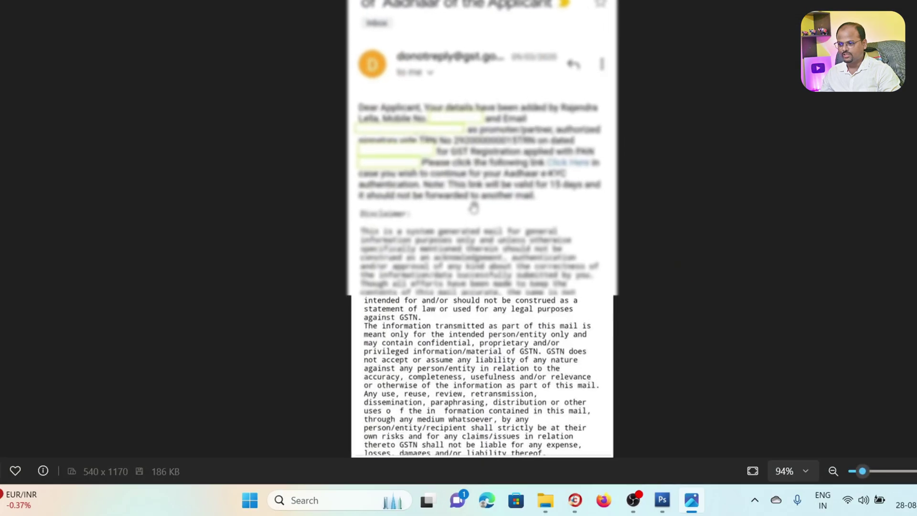
pyautogui.scroll(2, 474, 208)
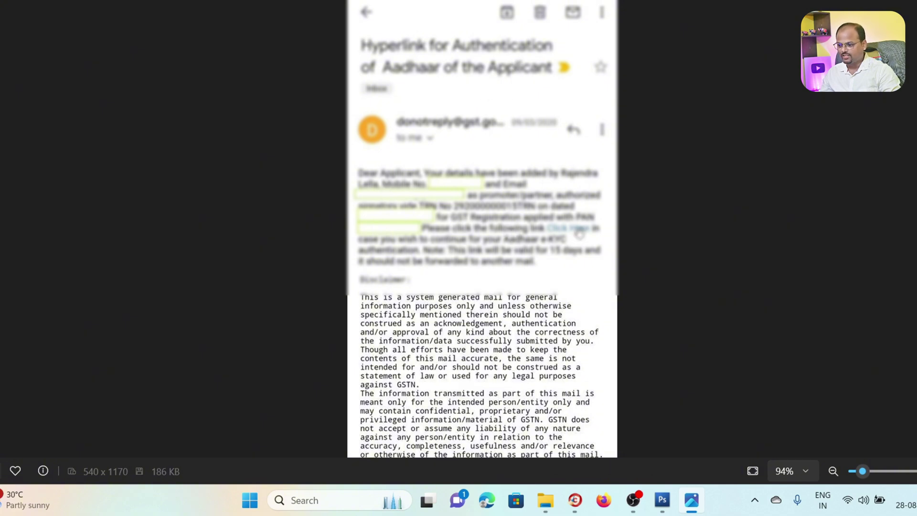
pyautogui.scroll(1, 507, 239)
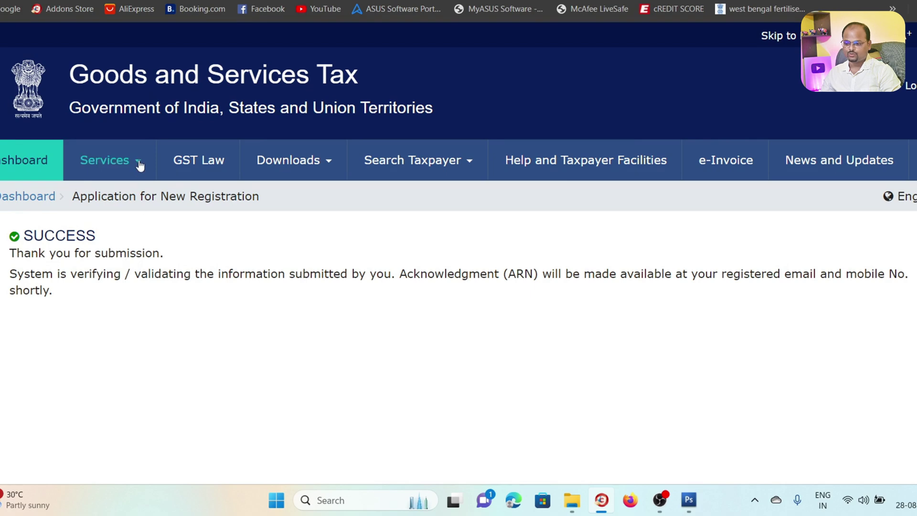
# Log out, then go to Services > Registration > Track Application Status
pyautogui.moveTo(139, 163)
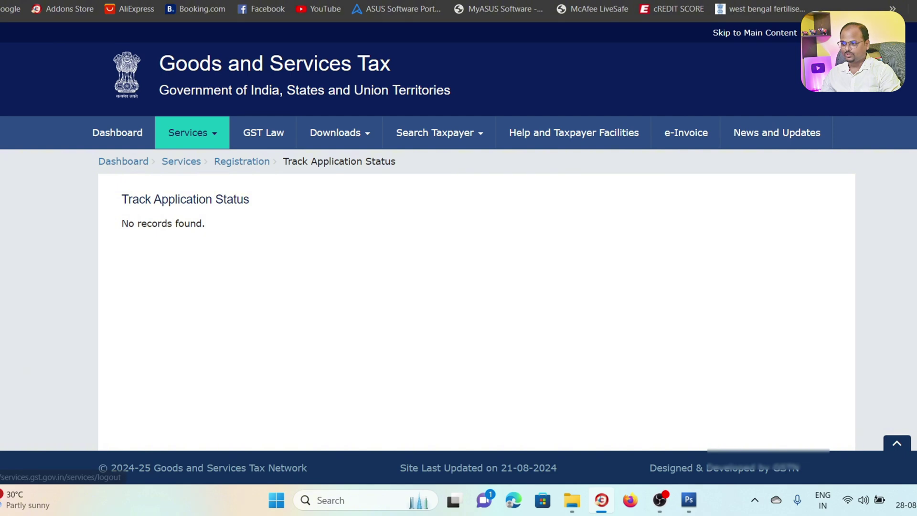
pyautogui.click(831, 79)
pyautogui.click(210, 135)
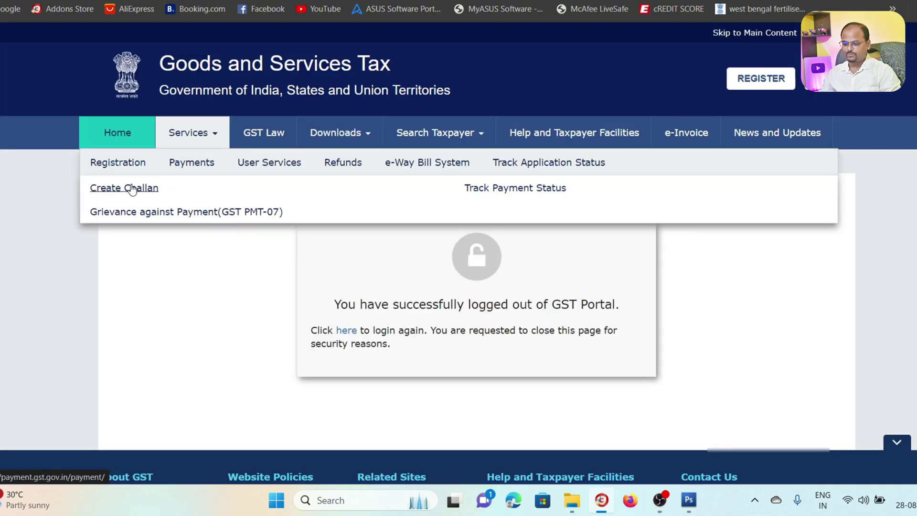
pyautogui.click(120, 208)
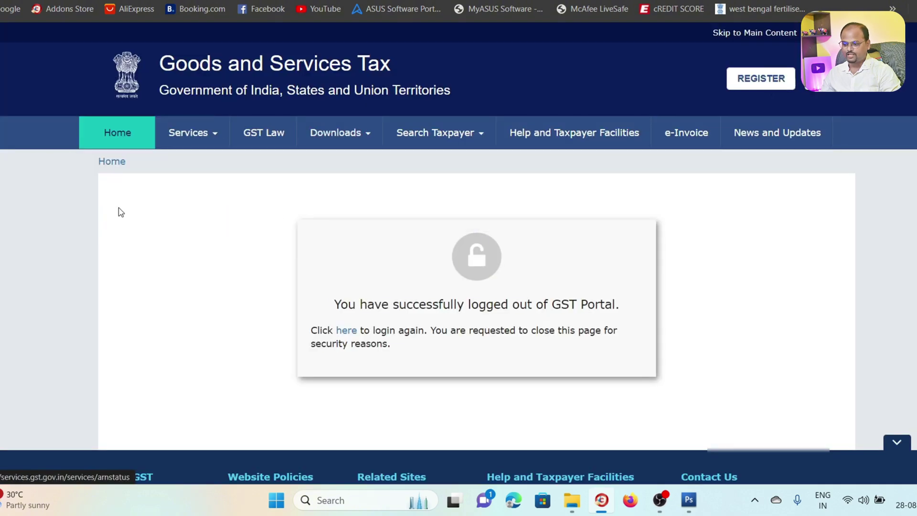